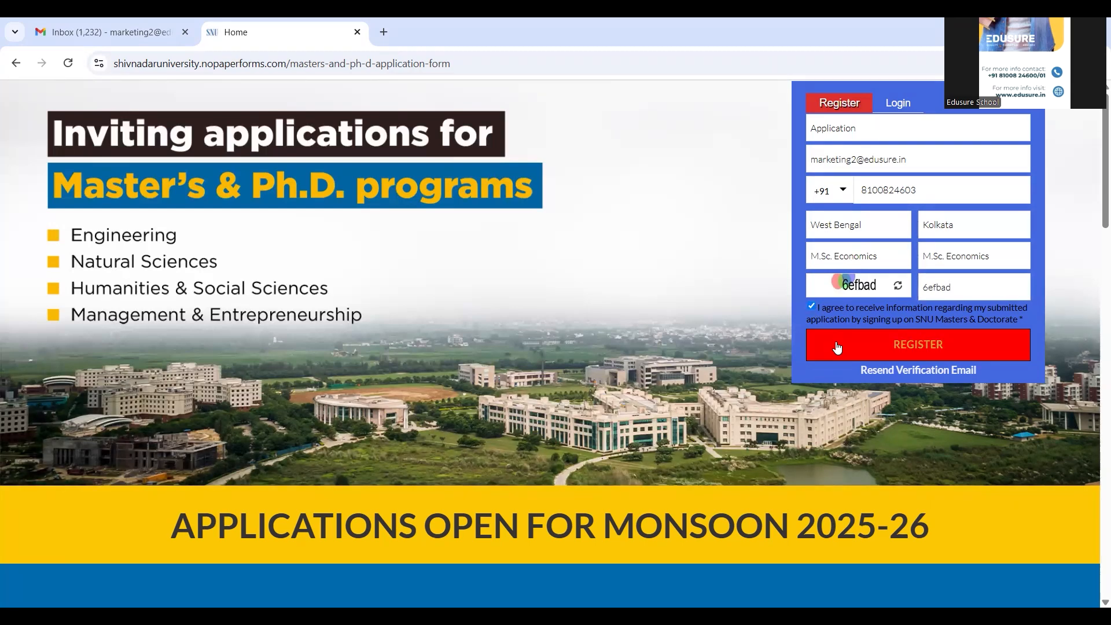
# Step: Submit the filled Master's/Ph.D registration form and switch to the Gmail inbox
pyautogui.click(837, 346)
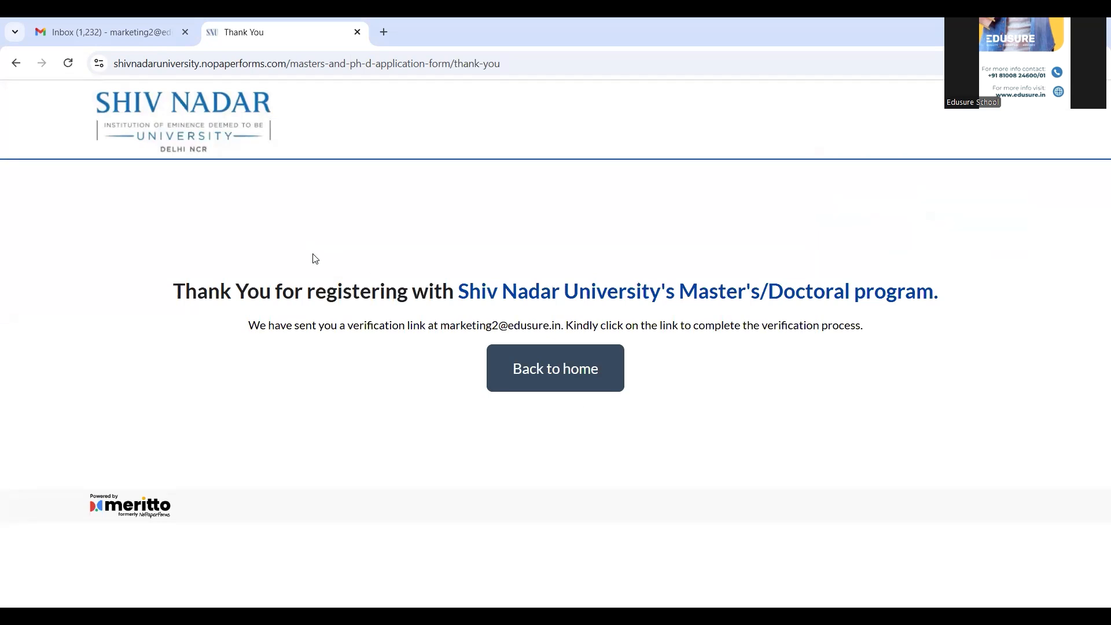
pyautogui.click(113, 32)
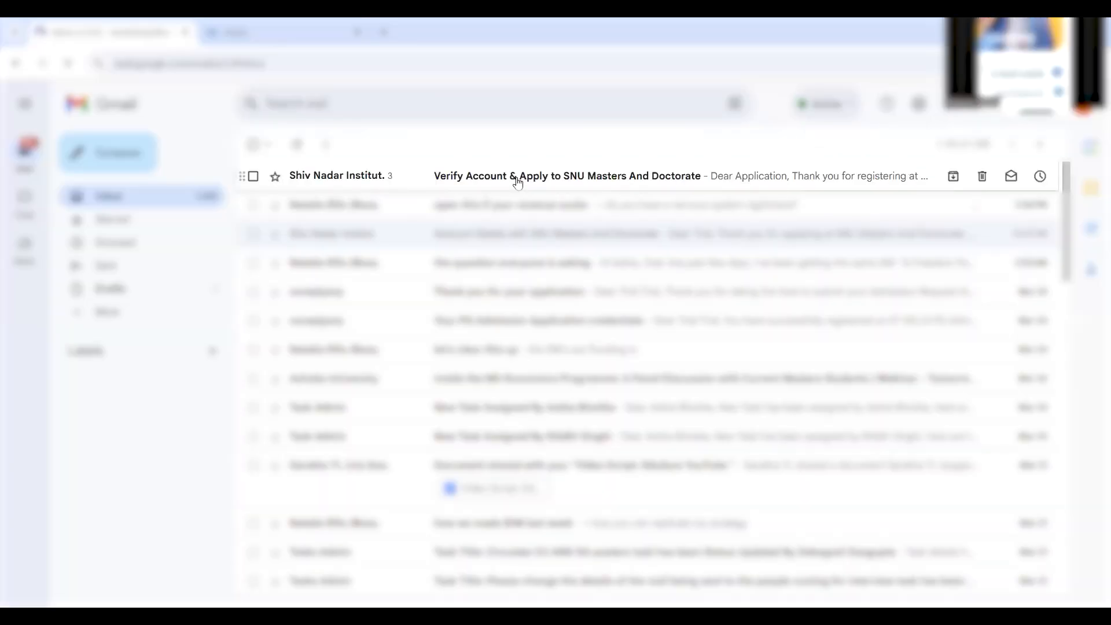
# Step: Open the 'Verify Account & Apply to SNU' email and validate the email address
pyautogui.click(515, 179)
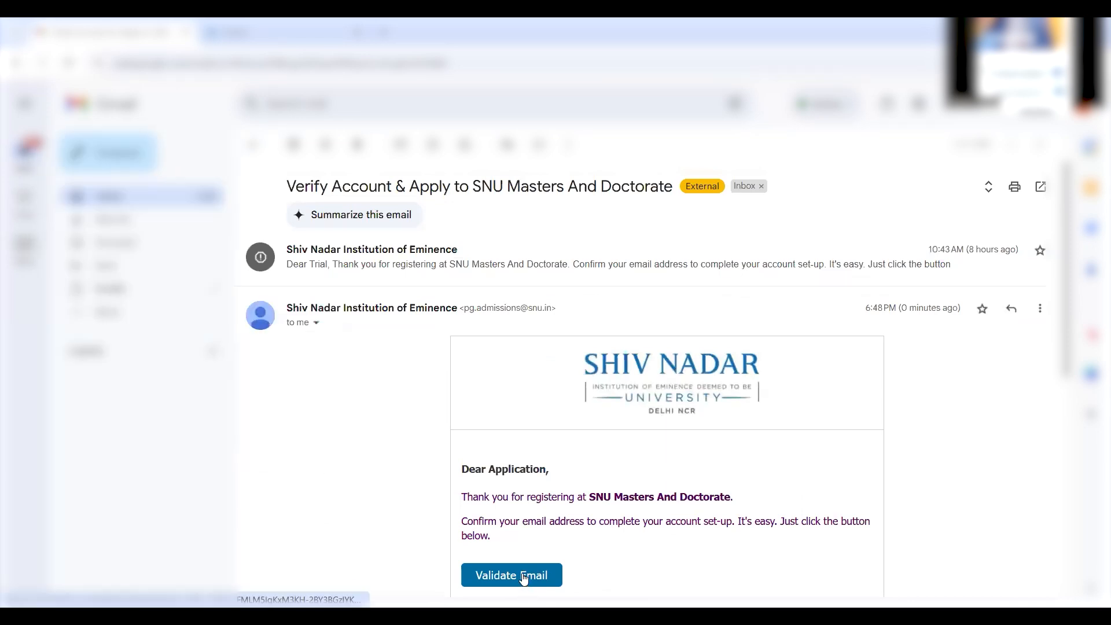
pyautogui.click(524, 575)
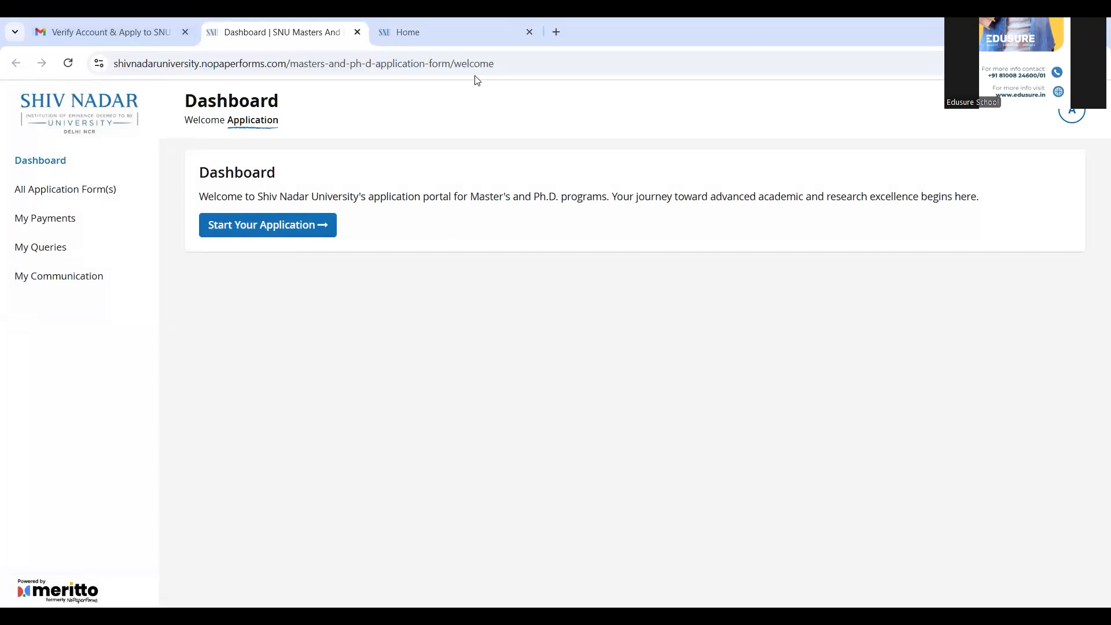
# Step: Start the Masters and Ph.D application and look over the Basic Details form
pyautogui.click(254, 230)
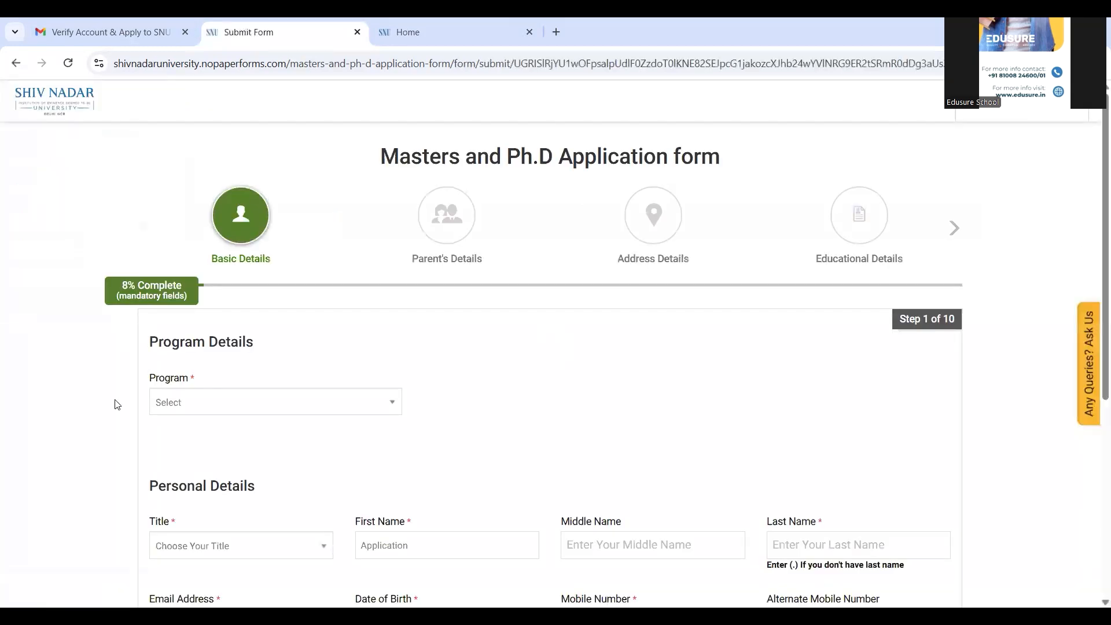
pyautogui.scroll(-1, 117, 404)
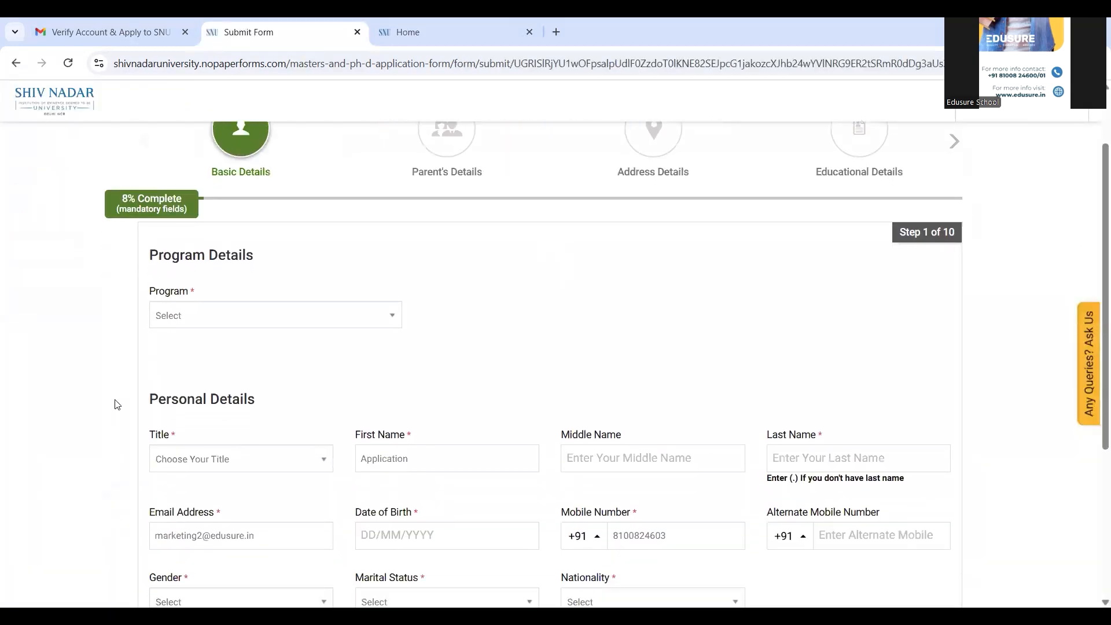
pyautogui.scroll(-2, 117, 404)
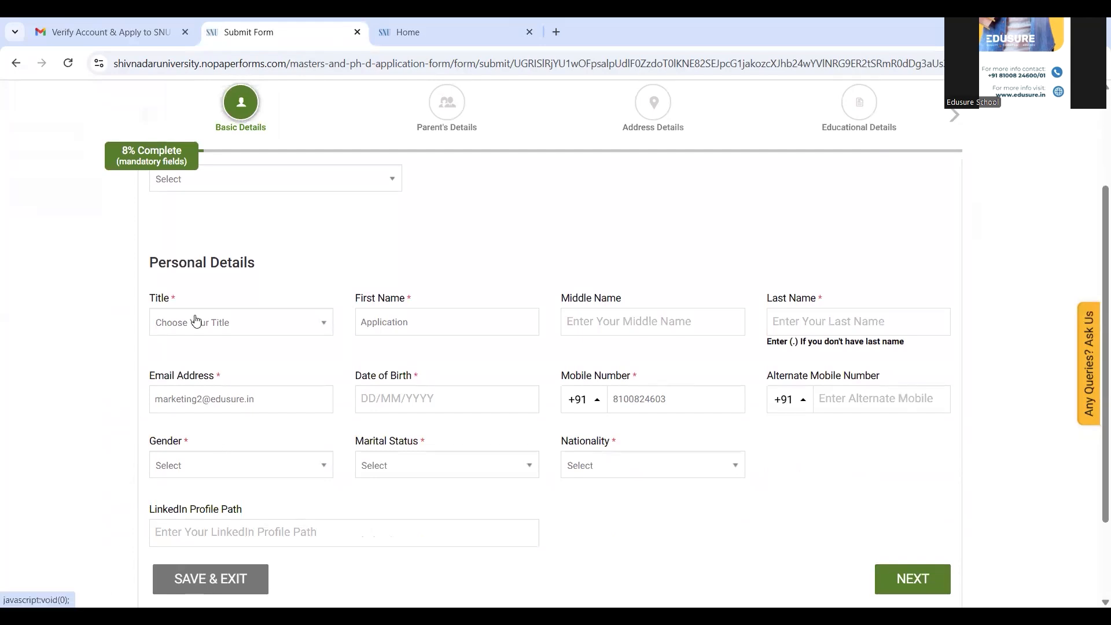
pyautogui.scroll(1, 110, 399)
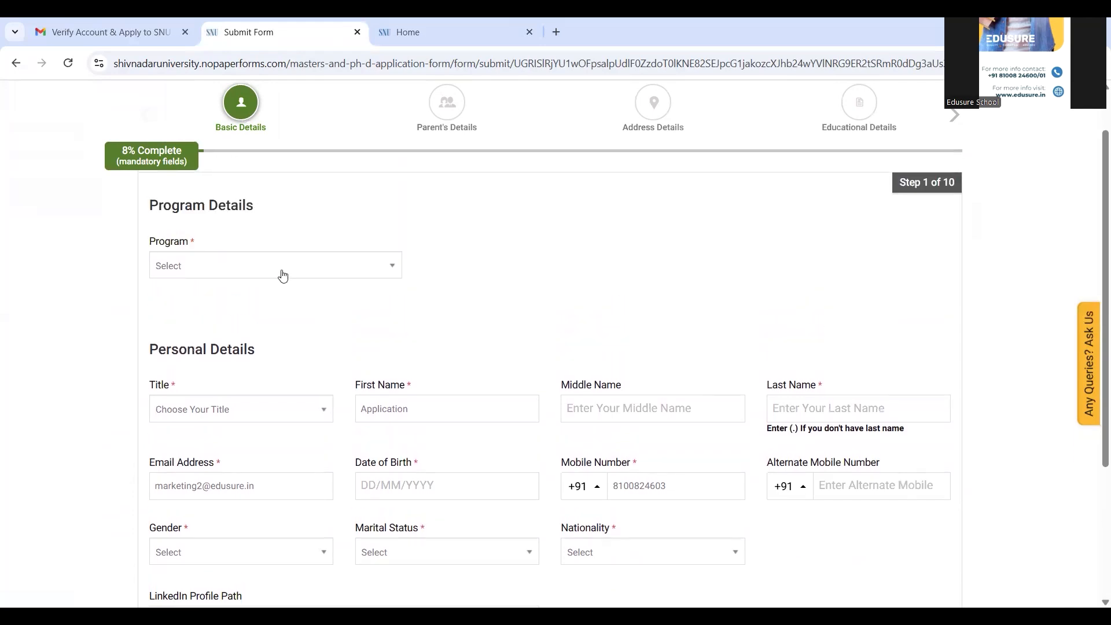
# Step: Choose Masters Program, Master of Science, and specialization M.Sc. in Economics
pyautogui.click(282, 275)
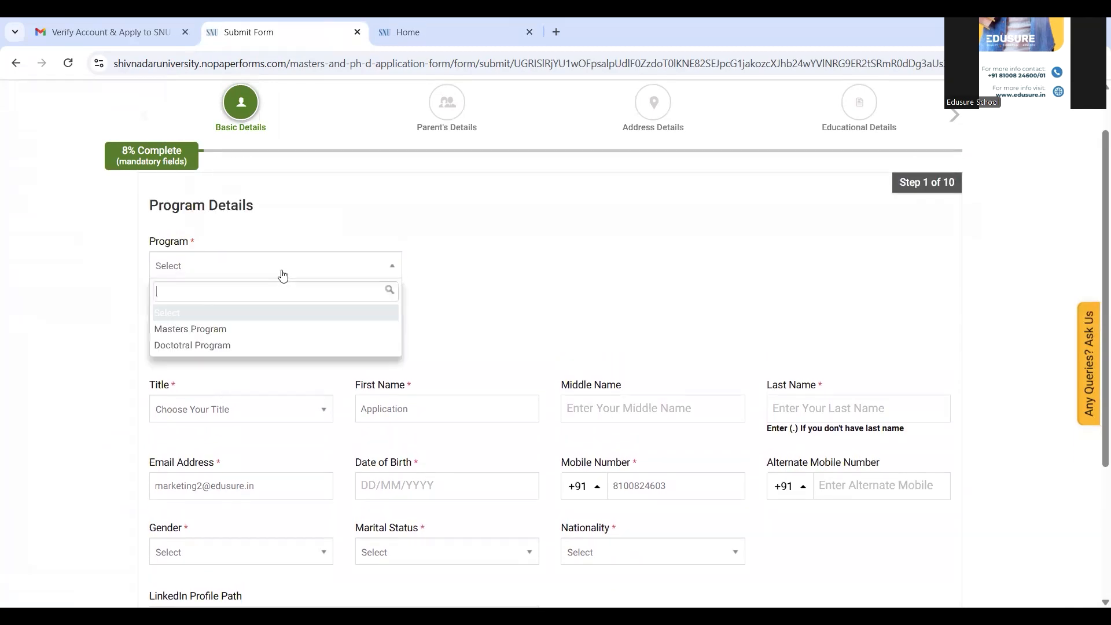
pyautogui.click(230, 333)
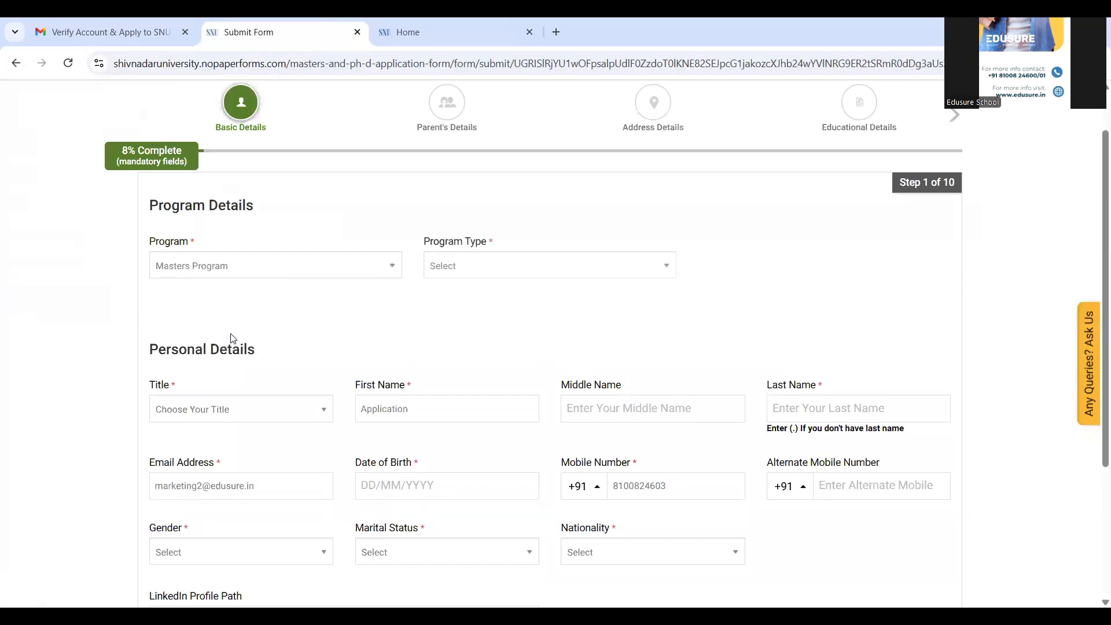
pyautogui.click(503, 272)
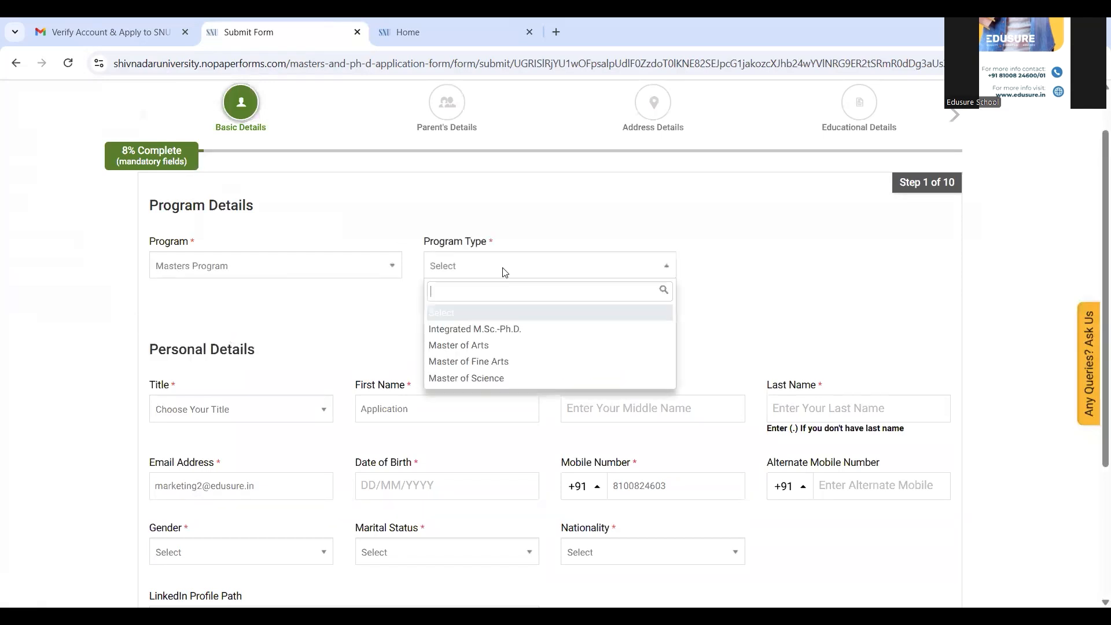
pyautogui.click(491, 382)
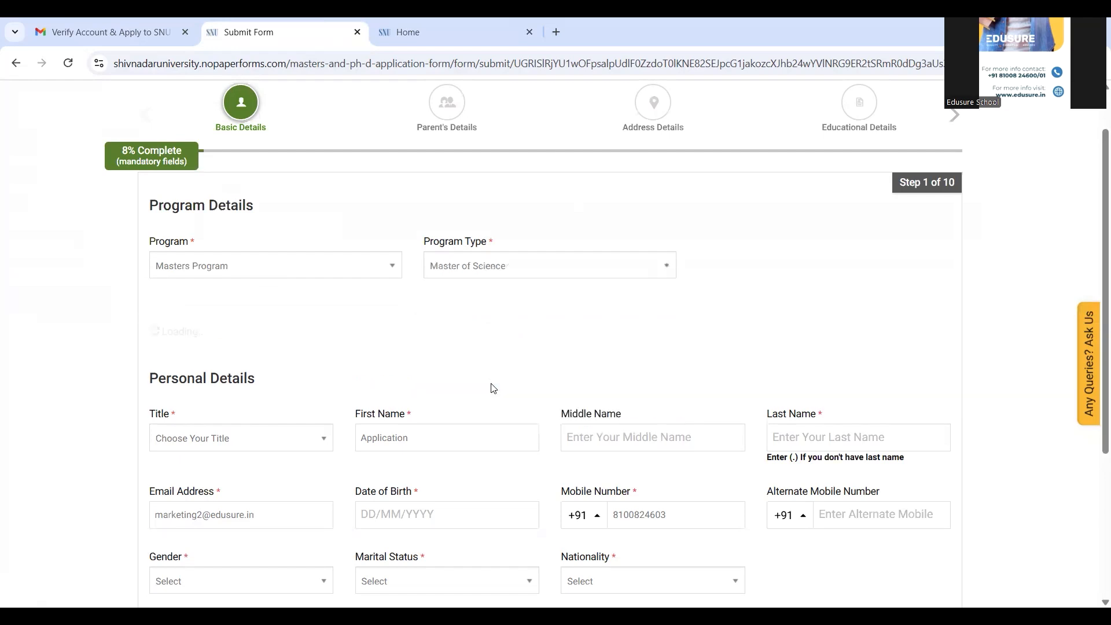
pyautogui.click(271, 338)
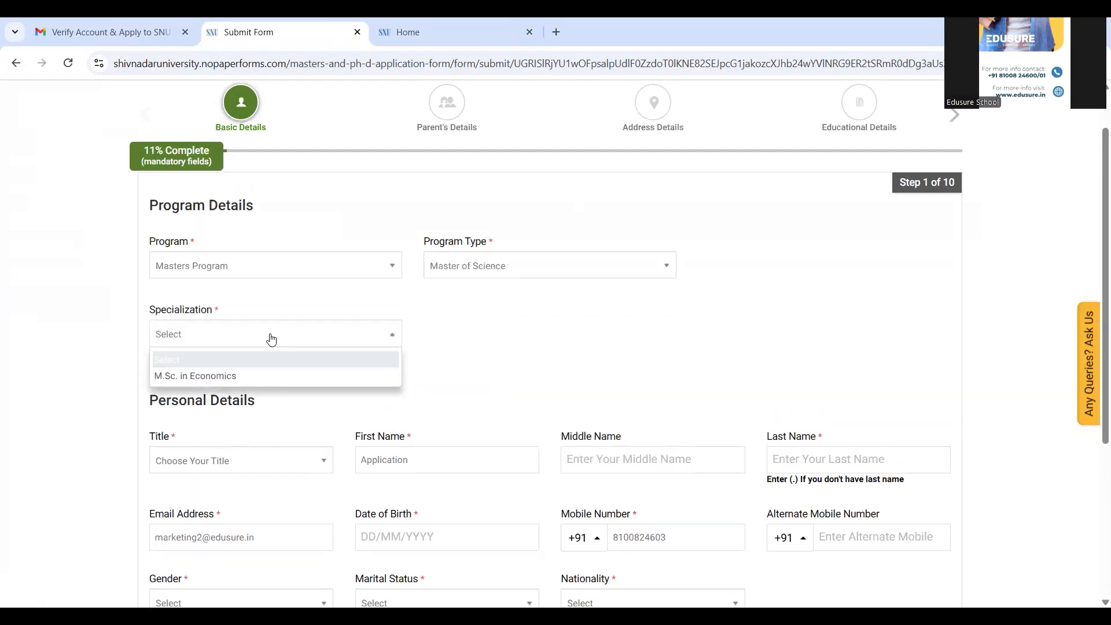
pyautogui.click(243, 377)
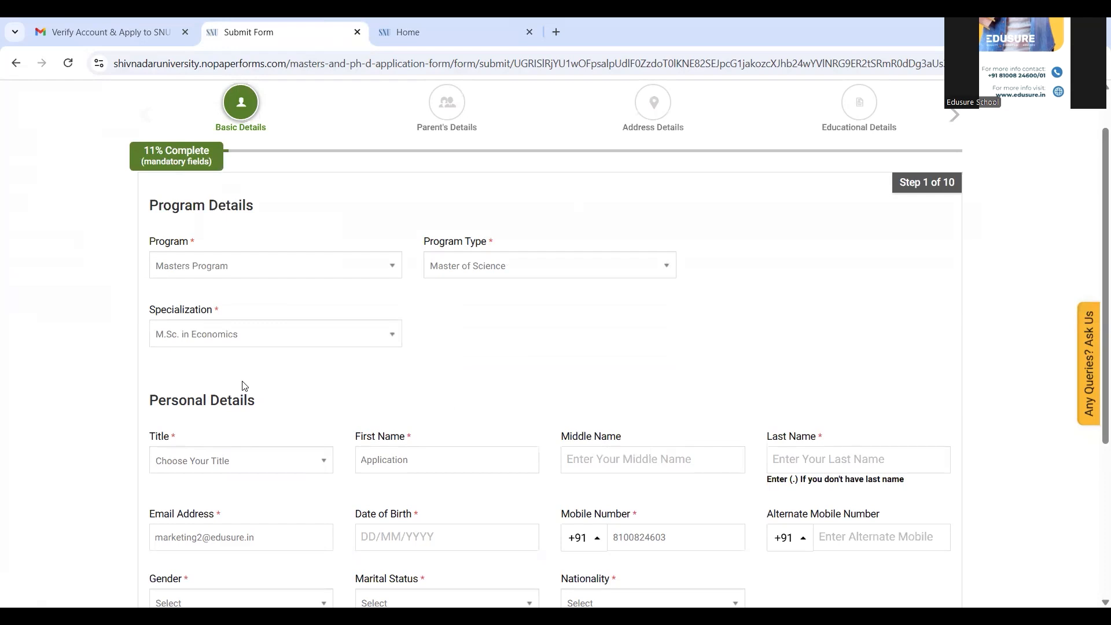
pyautogui.press('space')
pyautogui.click(243, 382)
# Step: Set title to Mr, fill the last name from suggestions, and enter the date of birth
pyautogui.click(248, 461)
pyautogui.click(210, 524)
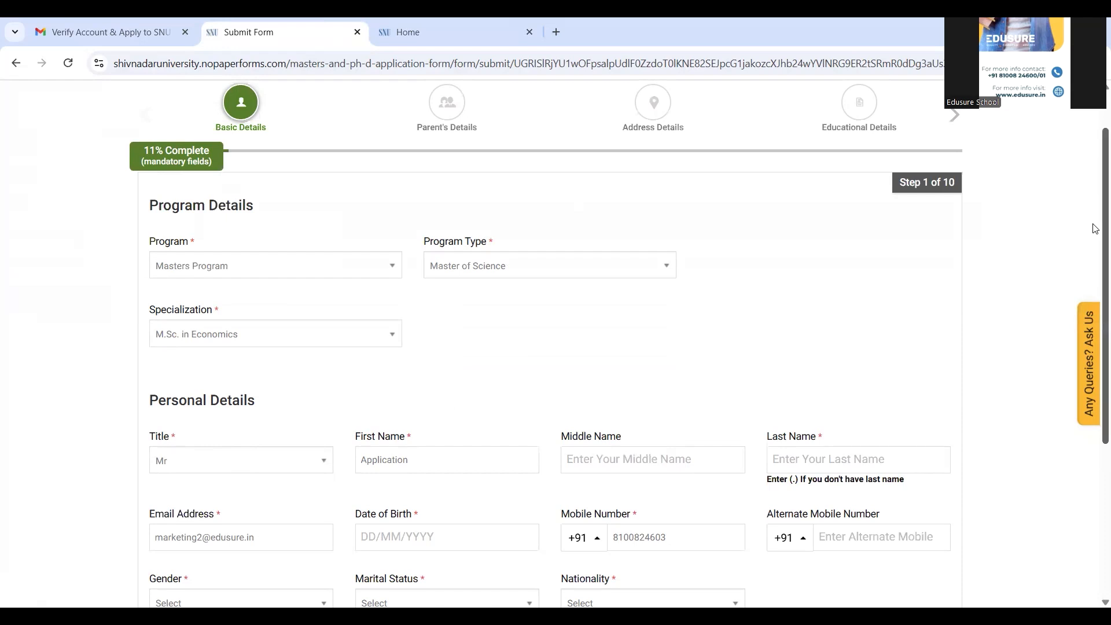
pyautogui.scroll(-3, 1096, 229)
pyautogui.click(804, 287)
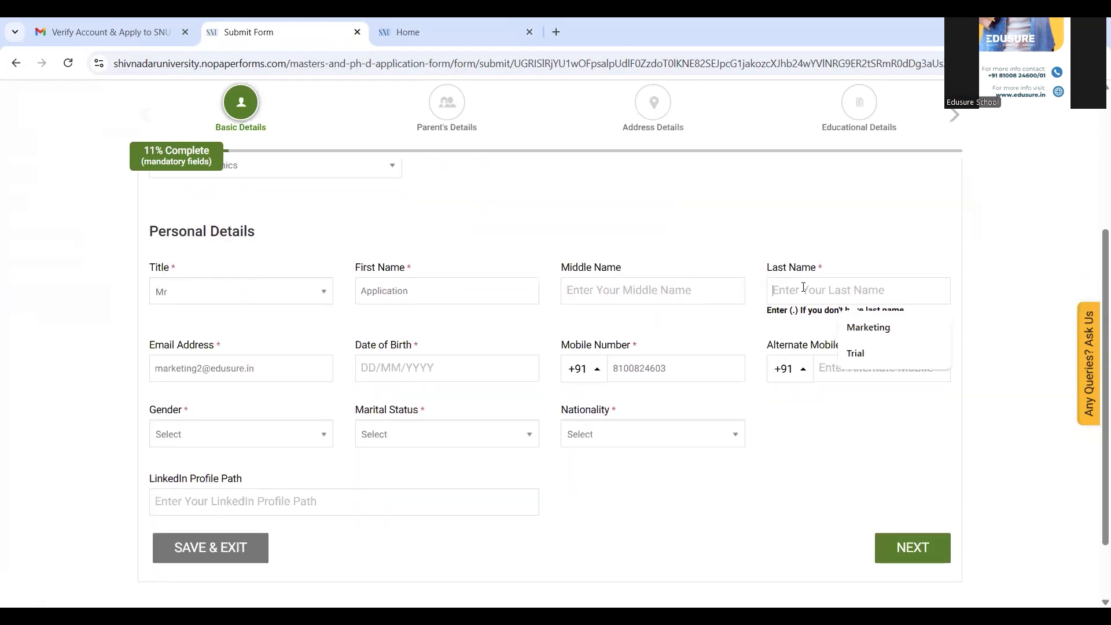
pyautogui.click(900, 326)
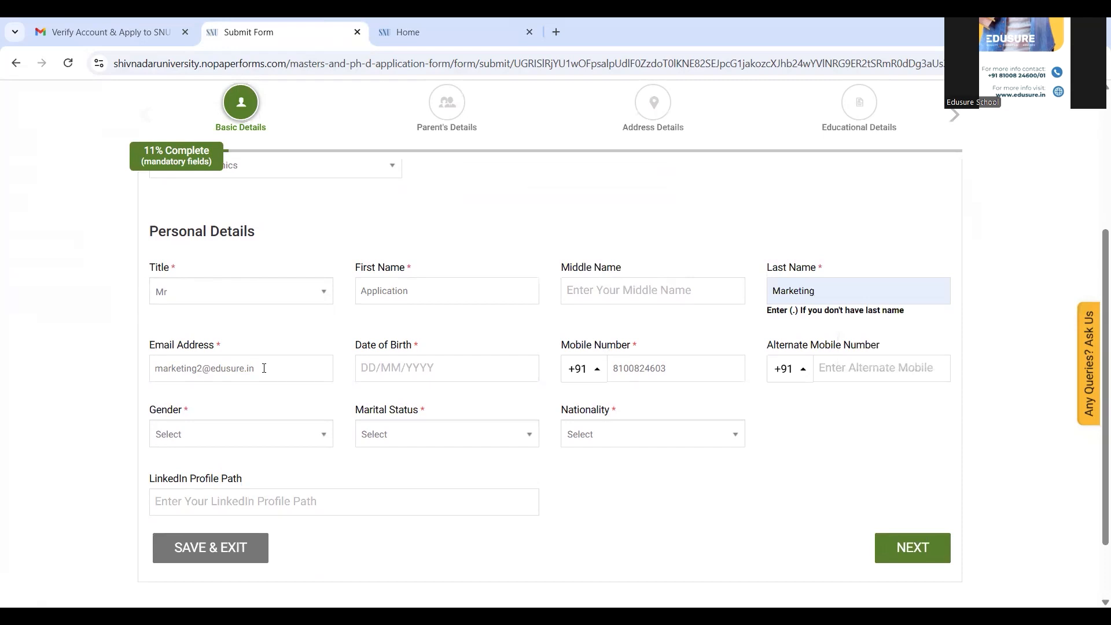
pyautogui.click(415, 372)
# Step: Set gender Male, marital status Single, nationality Indian, and category General
pyautogui.click(212, 441)
pyautogui.click(191, 499)
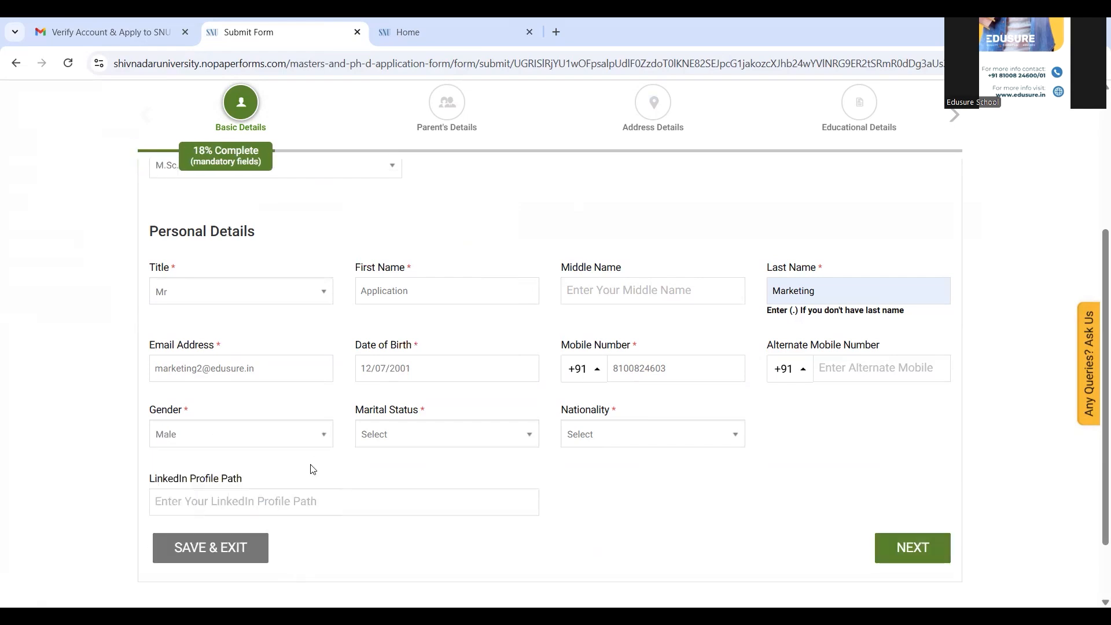
pyautogui.click(405, 447)
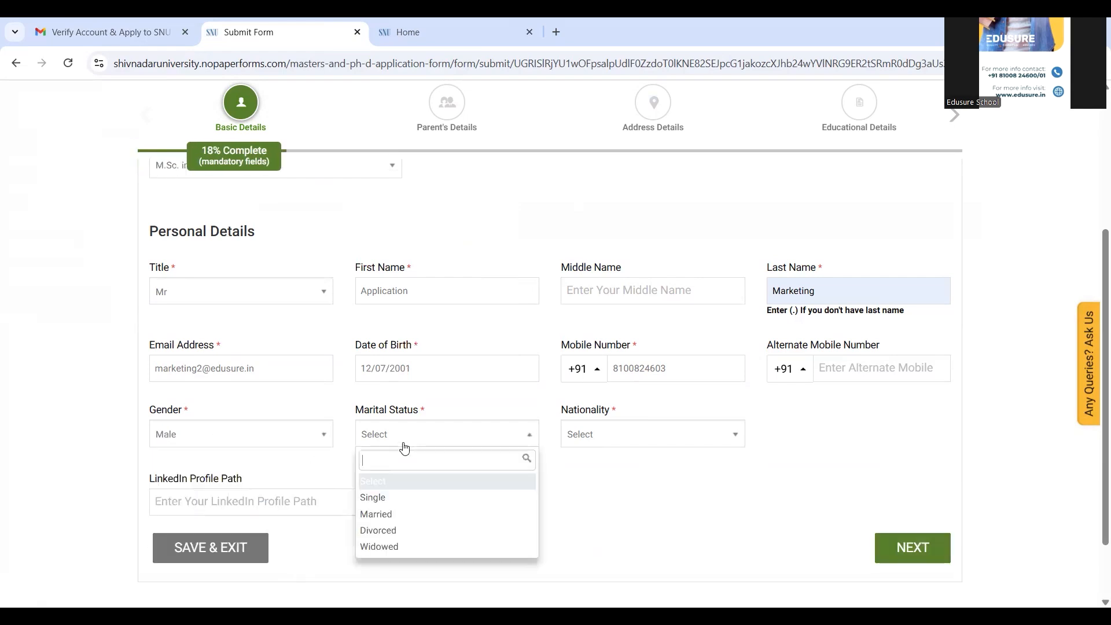
pyautogui.click(391, 498)
pyautogui.click(664, 440)
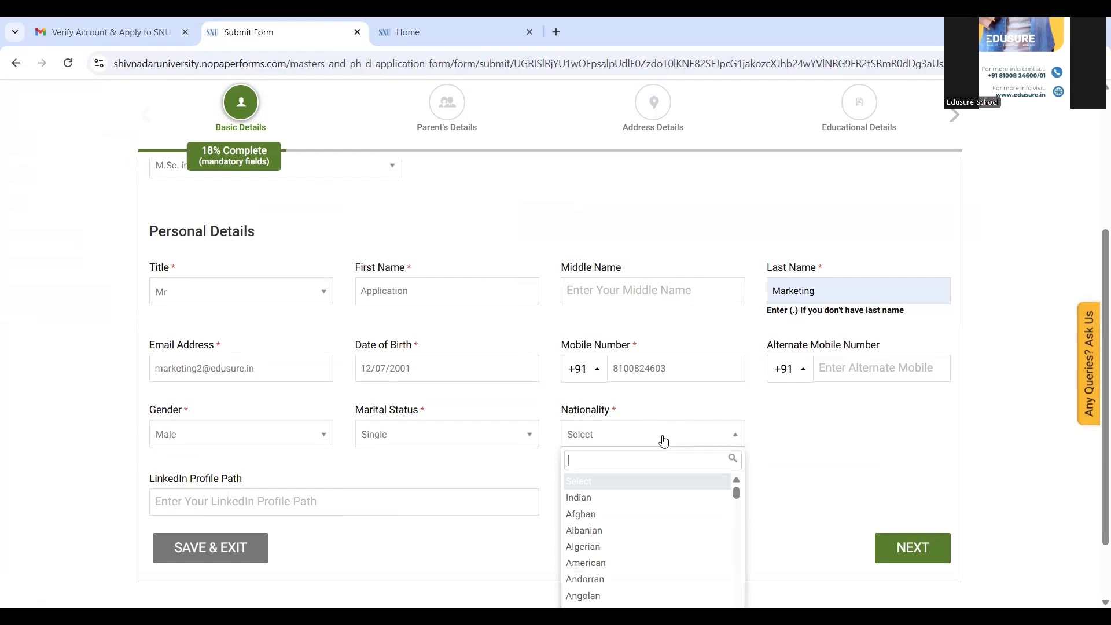
pyautogui.click(589, 498)
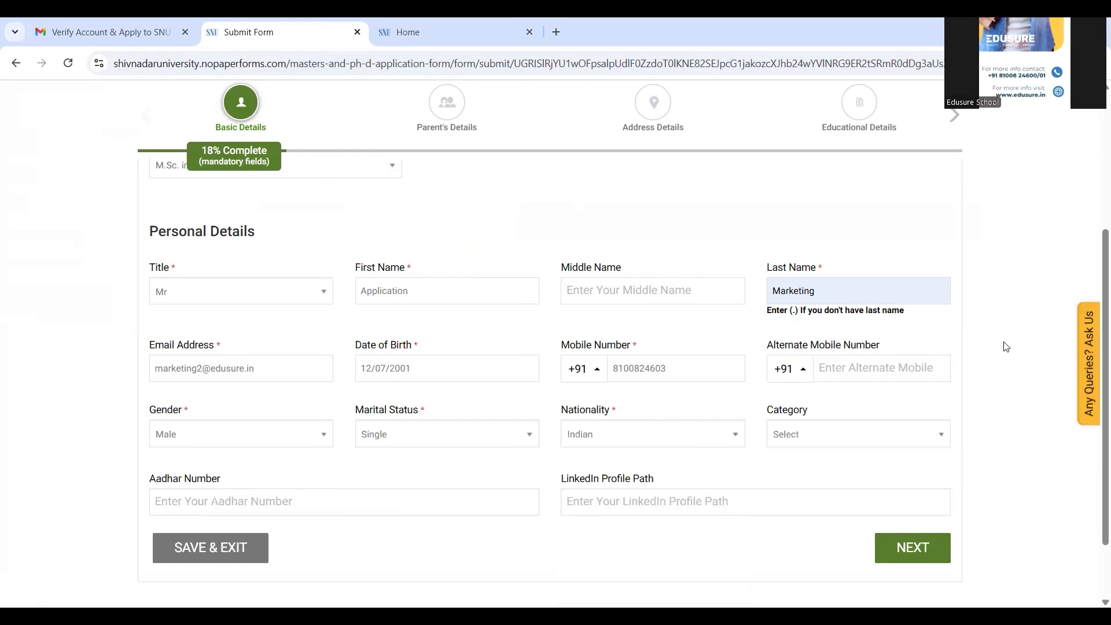
pyautogui.click(865, 434)
pyautogui.click(795, 499)
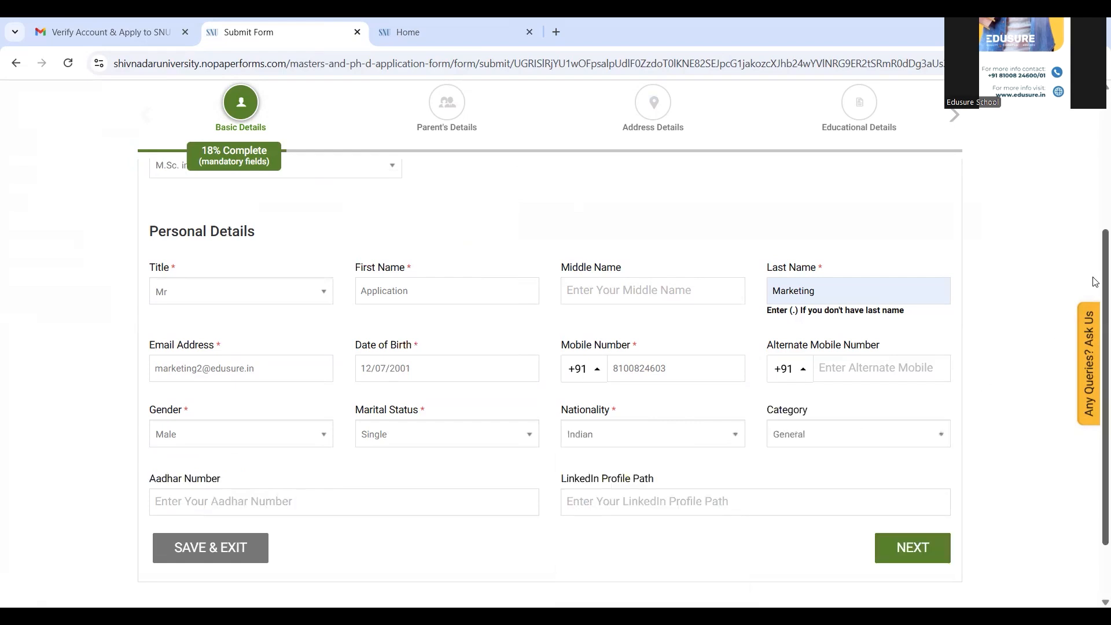
pyautogui.scroll(-2, 1096, 279)
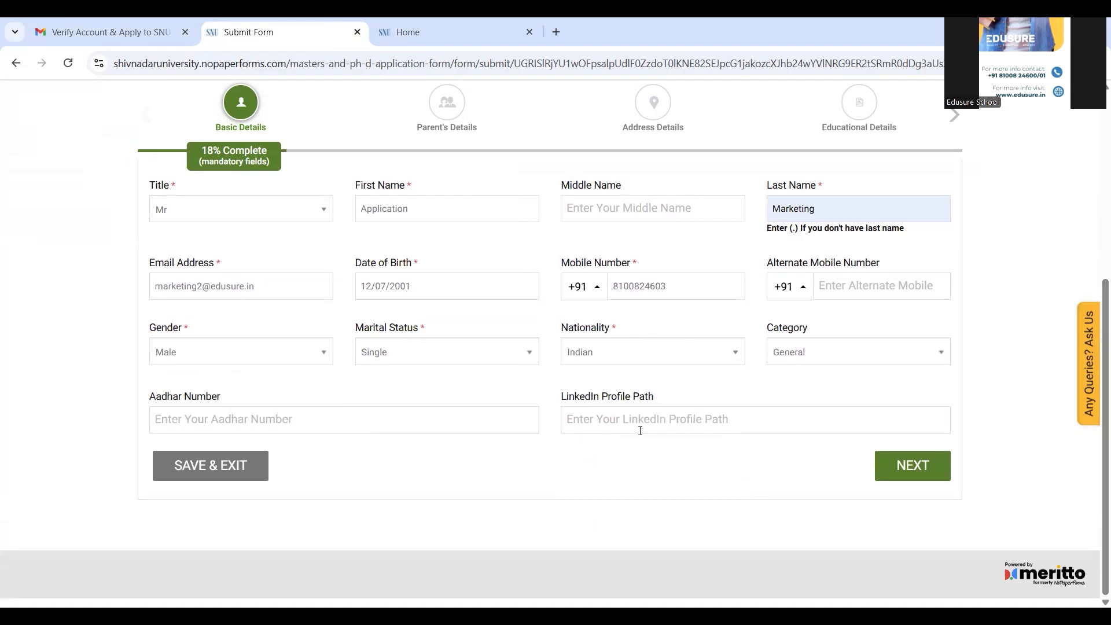
# Step: On Parent's Details, set the father's salutation to Mr. and occupation to Family Business
pyautogui.click(903, 471)
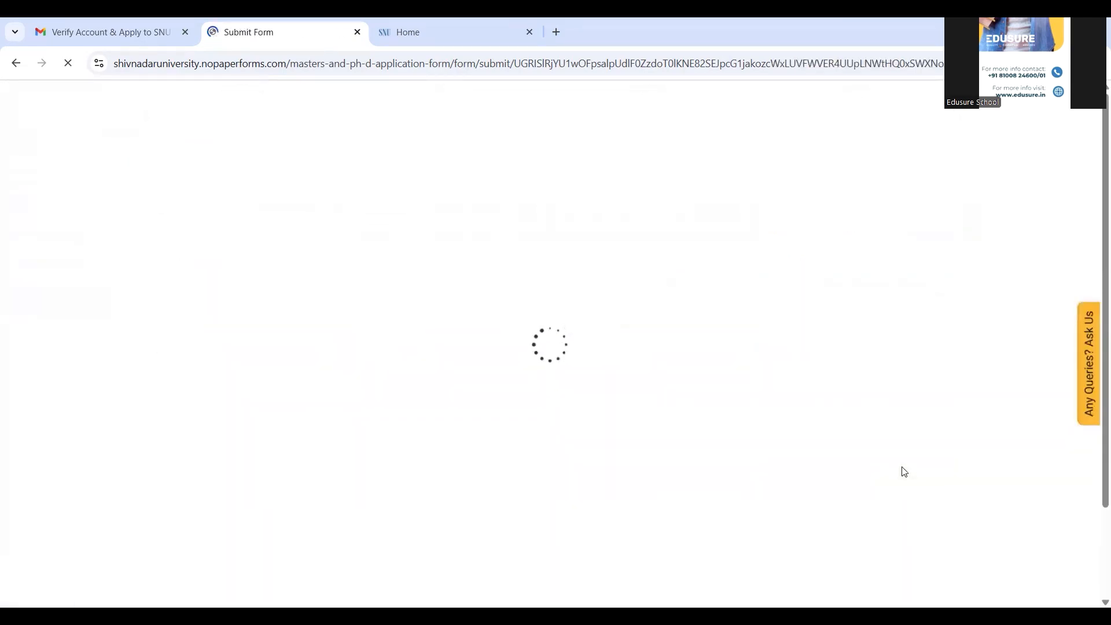
pyautogui.click(200, 403)
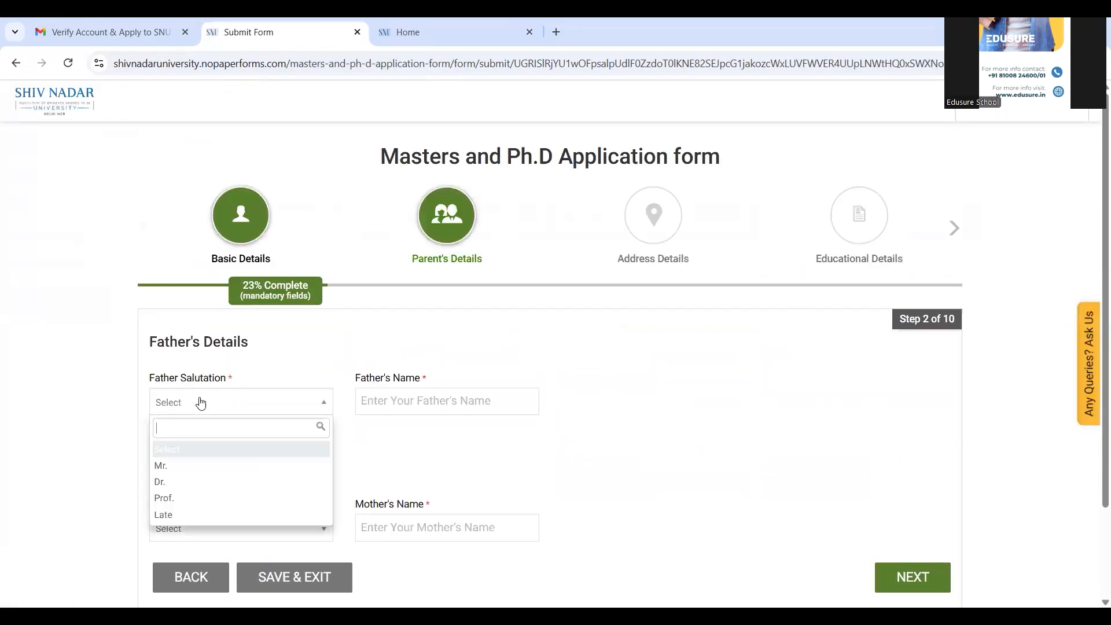
pyautogui.click(176, 466)
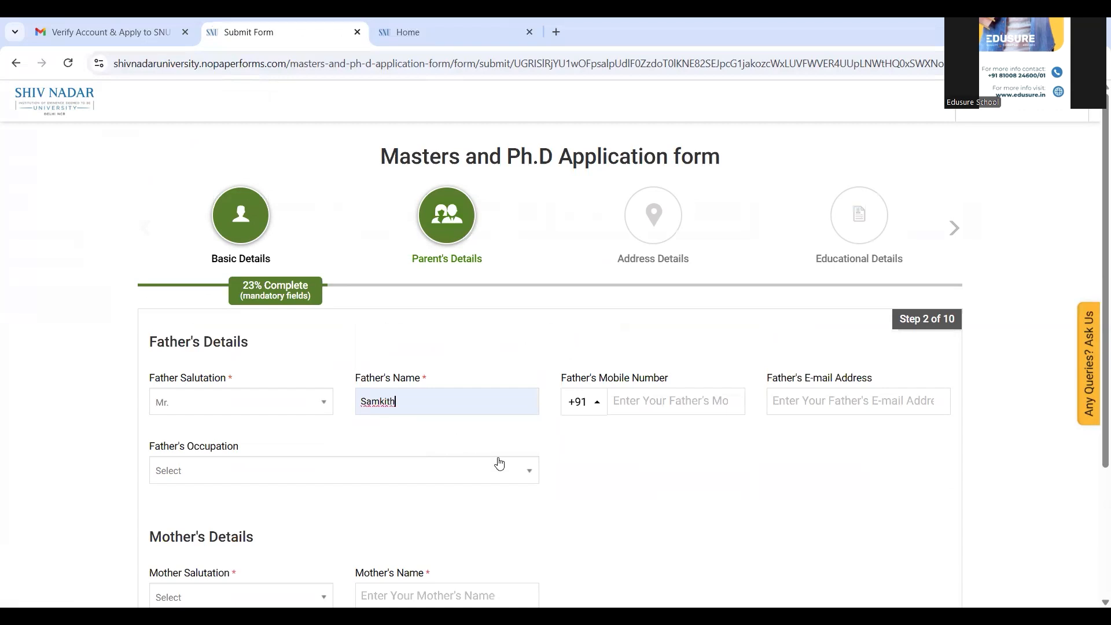
pyautogui.click(471, 477)
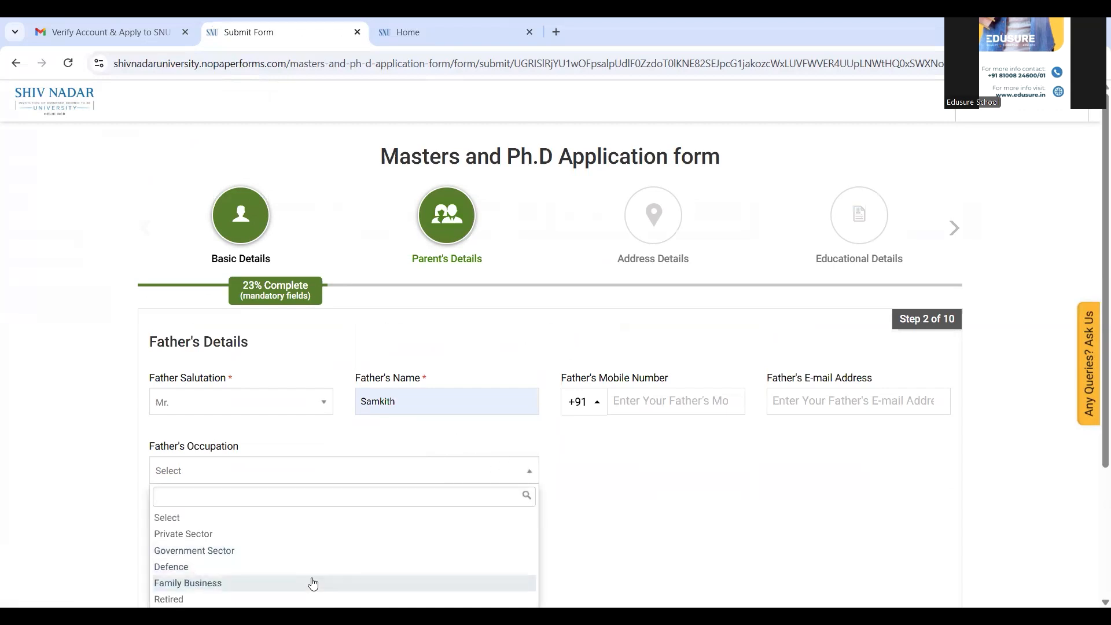
pyautogui.click(312, 583)
# Step: Set the mother's salutation to Mrs., autofill her name, choose Business occupation, and continue
pyautogui.scroll(-3, 1095, 185)
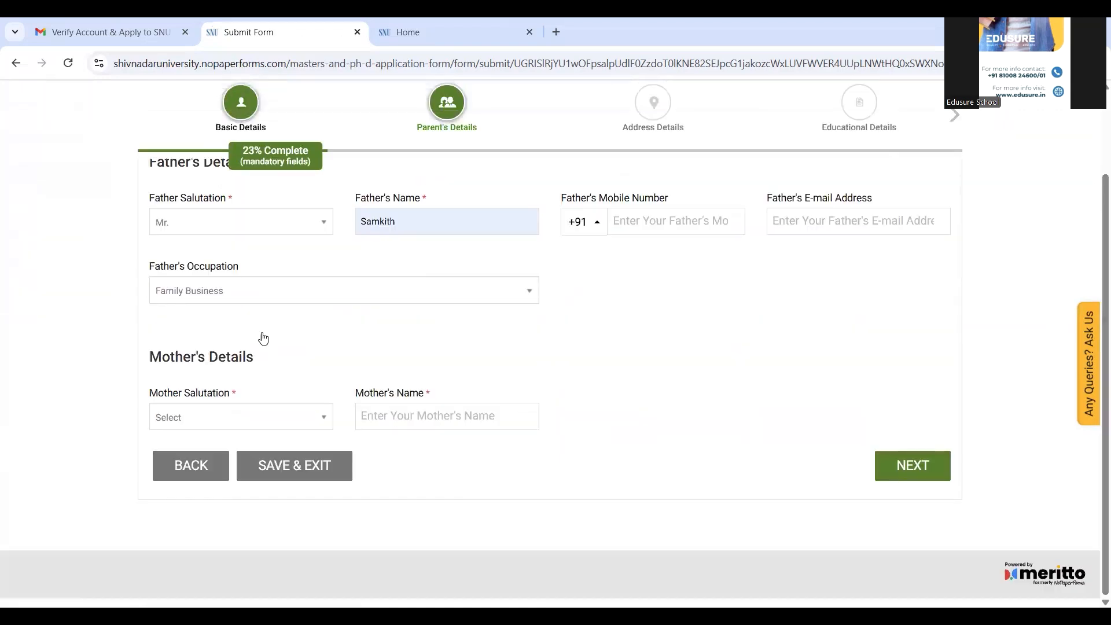
pyautogui.click(284, 421)
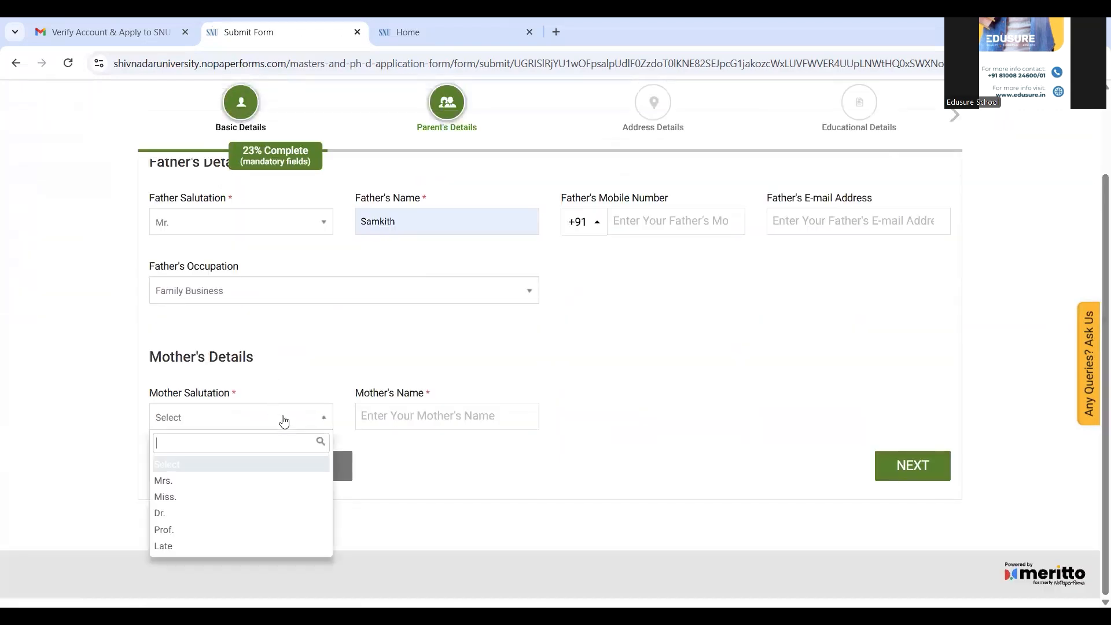
pyautogui.click(231, 488)
pyautogui.click(418, 416)
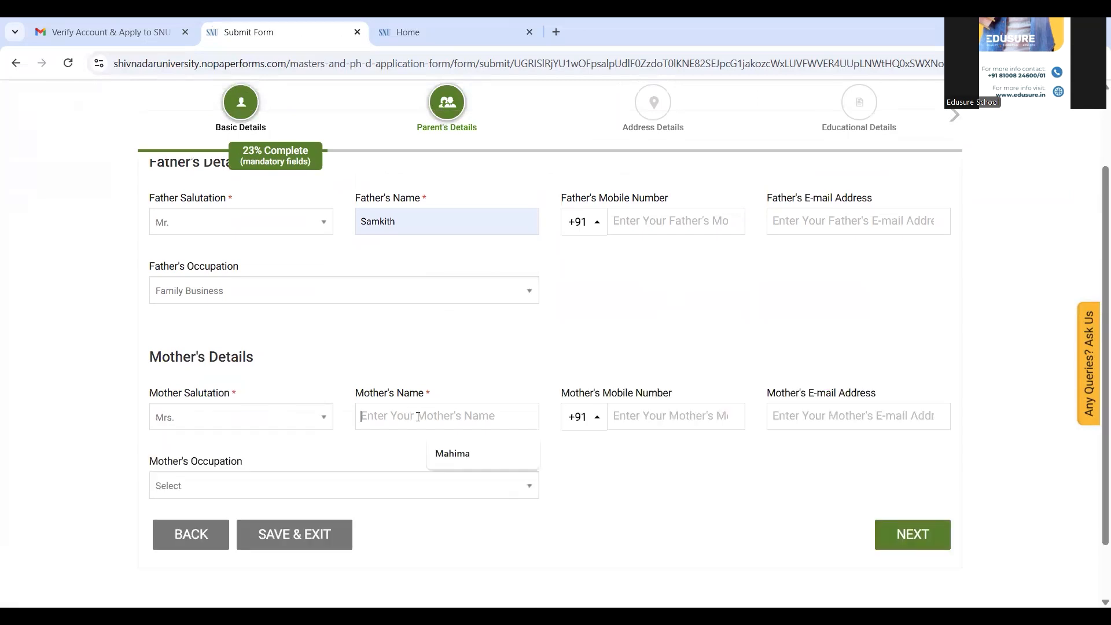
pyautogui.click(460, 454)
pyautogui.click(452, 486)
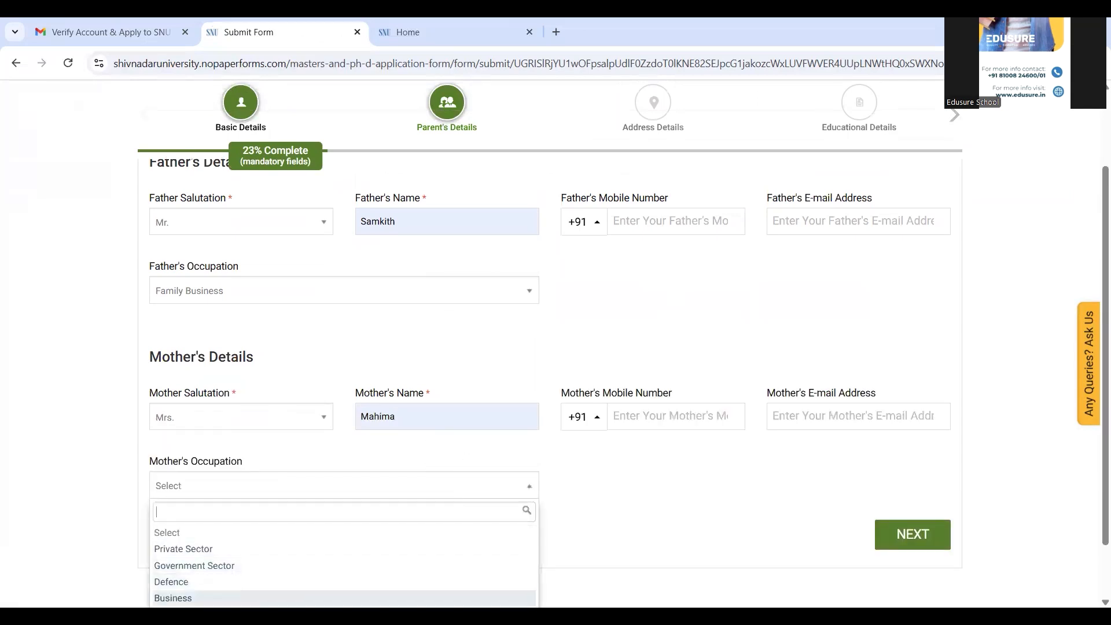
pyautogui.click(173, 598)
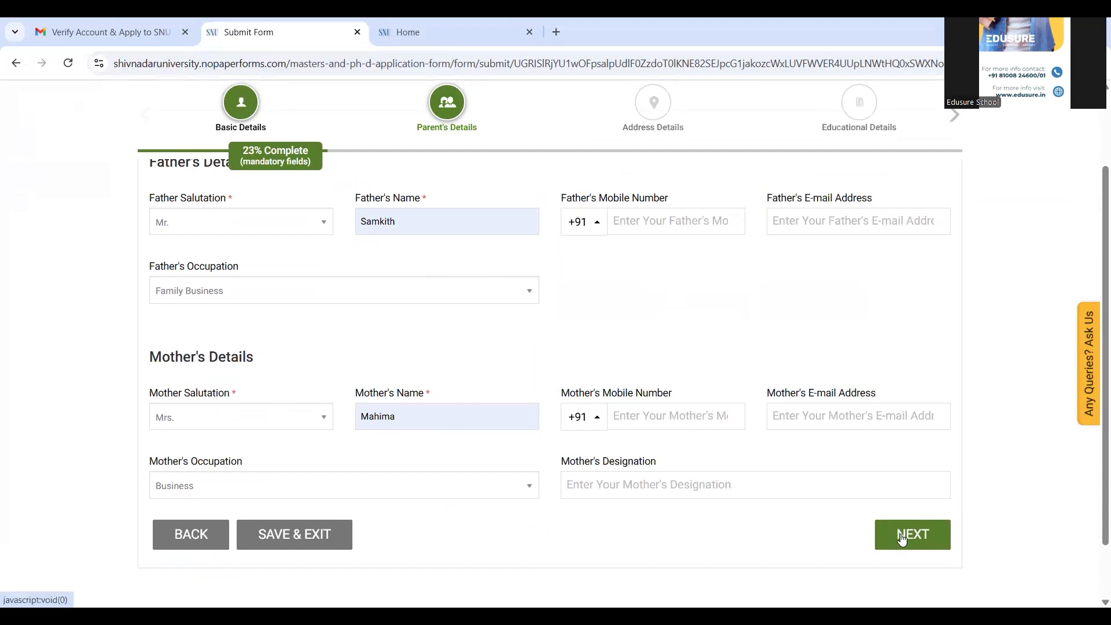
pyautogui.click(902, 536)
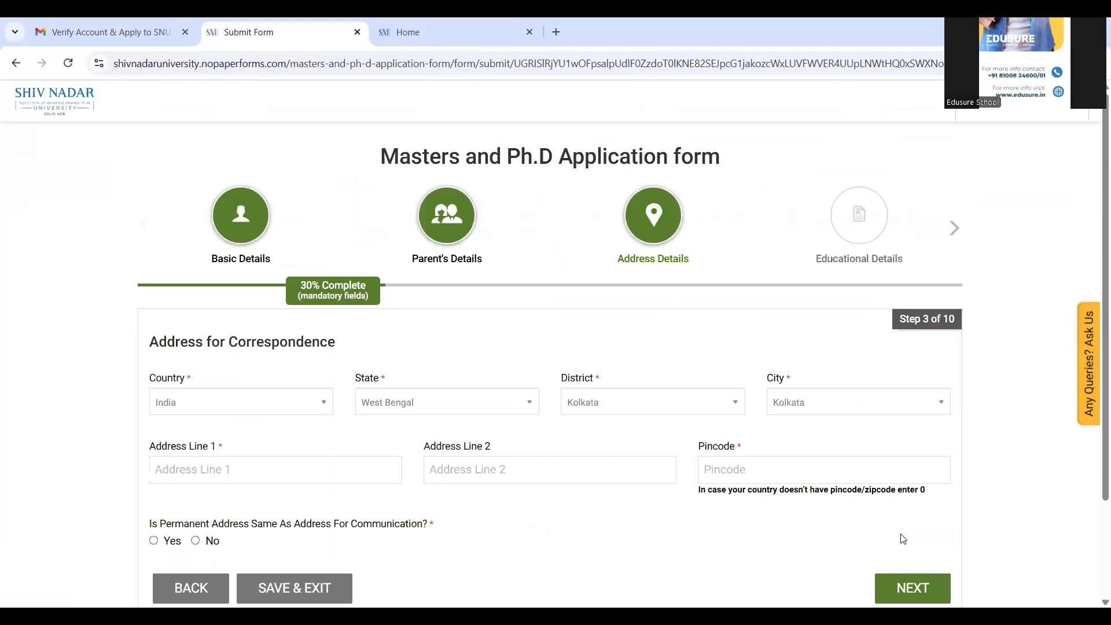
# Step: Keep India as country and fill Address Line 1 and Pincode from saved suggestions
pyautogui.scroll(-2, 298, 316)
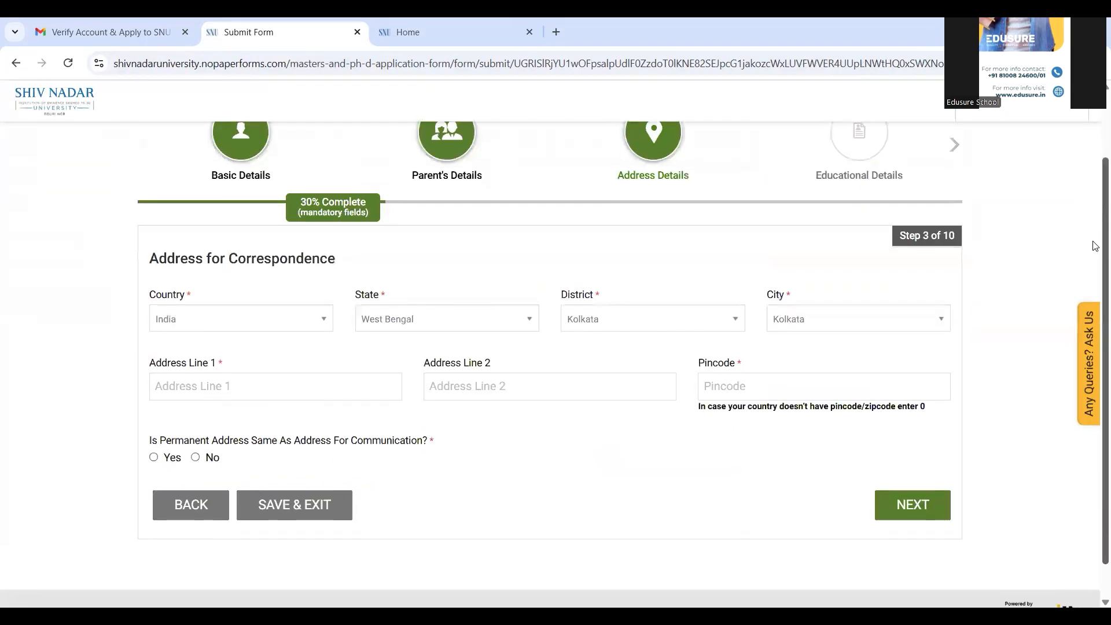
pyautogui.click(296, 316)
pyautogui.click(288, 323)
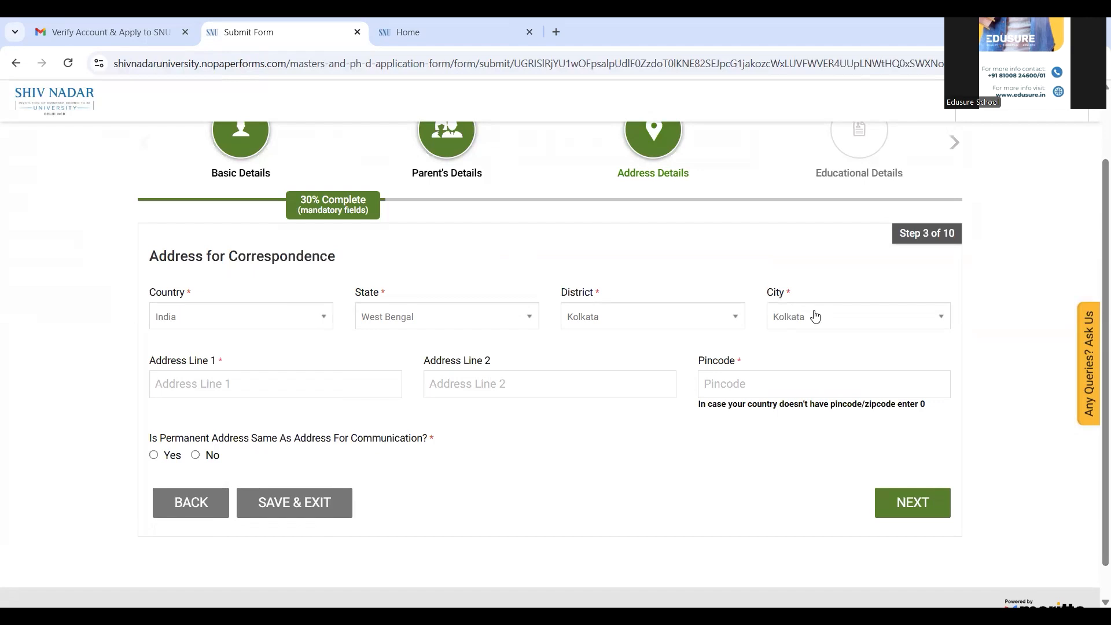
pyautogui.click(287, 384)
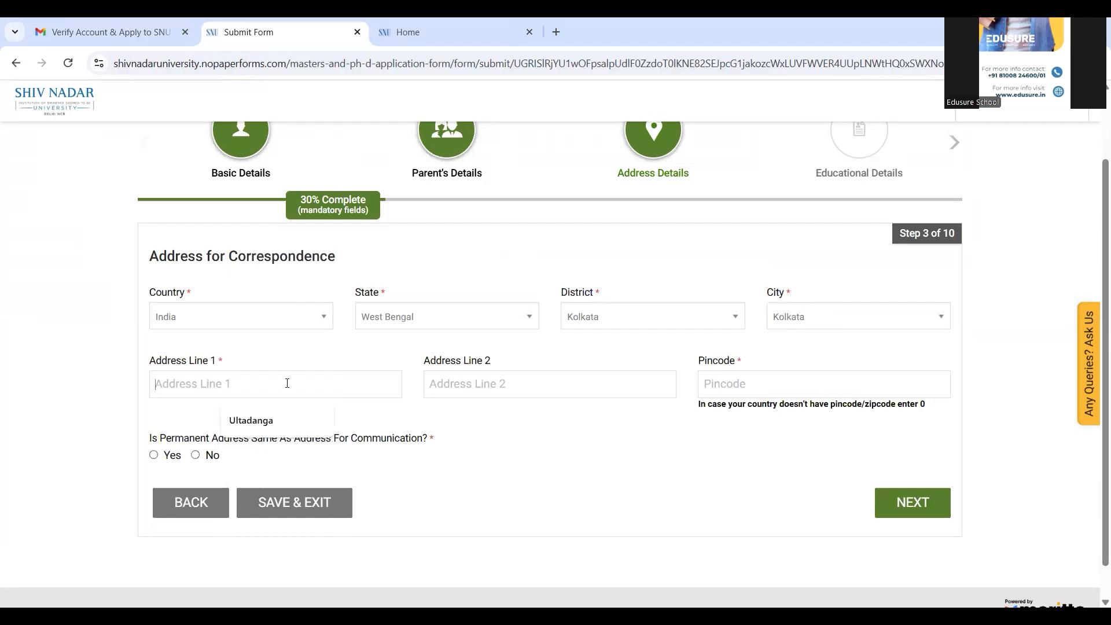
pyautogui.click(273, 422)
pyautogui.click(763, 382)
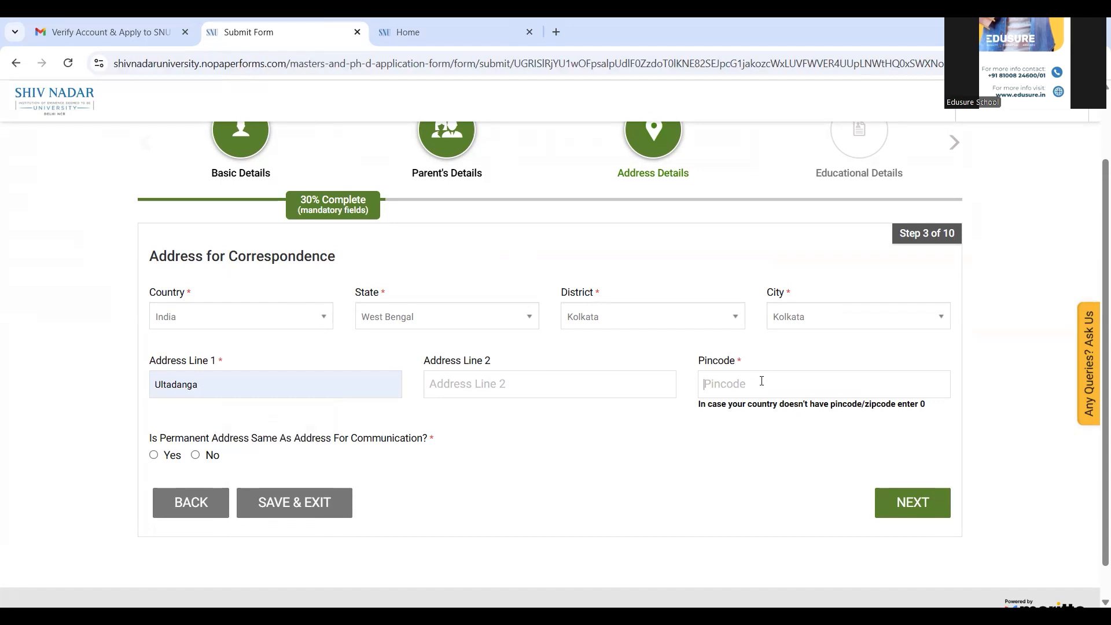
pyautogui.click(798, 420)
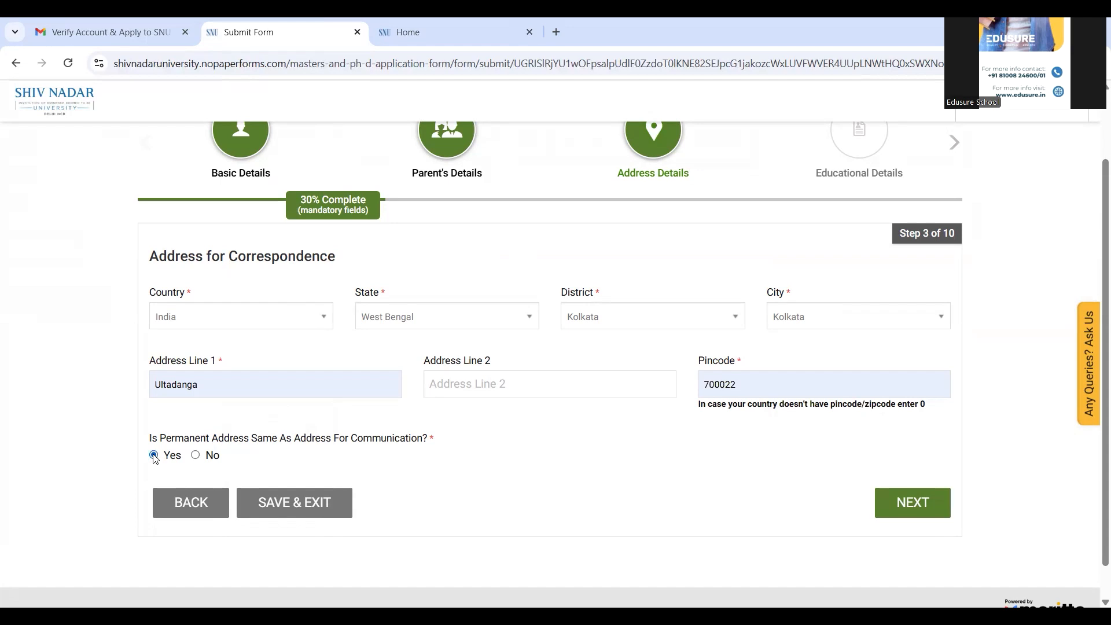
# Step: Go to Educational Details and fill Class 10th: school hfw, CBSE, 2019, Percentage, 90
pyautogui.click(911, 502)
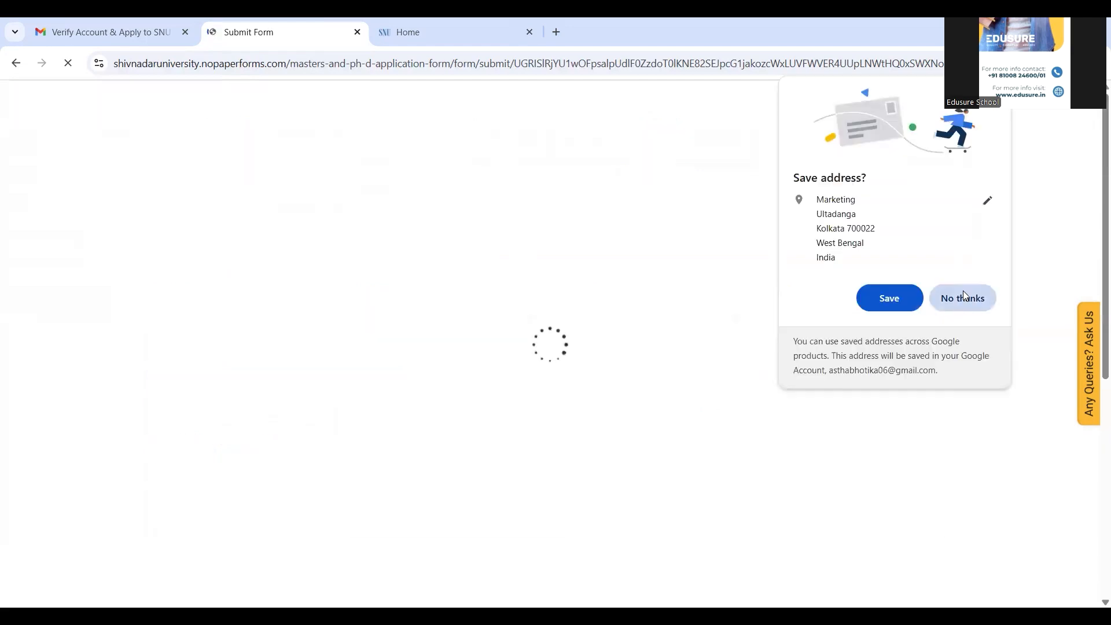
pyautogui.scroll(-2, 80, 443)
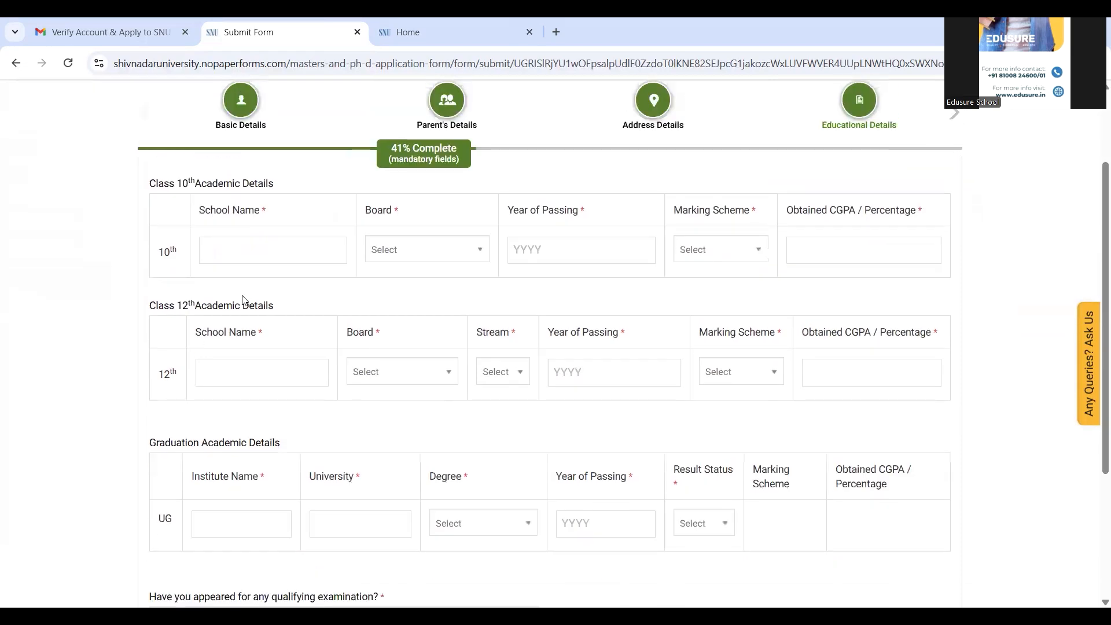
pyautogui.click(225, 250)
pyautogui.click(302, 283)
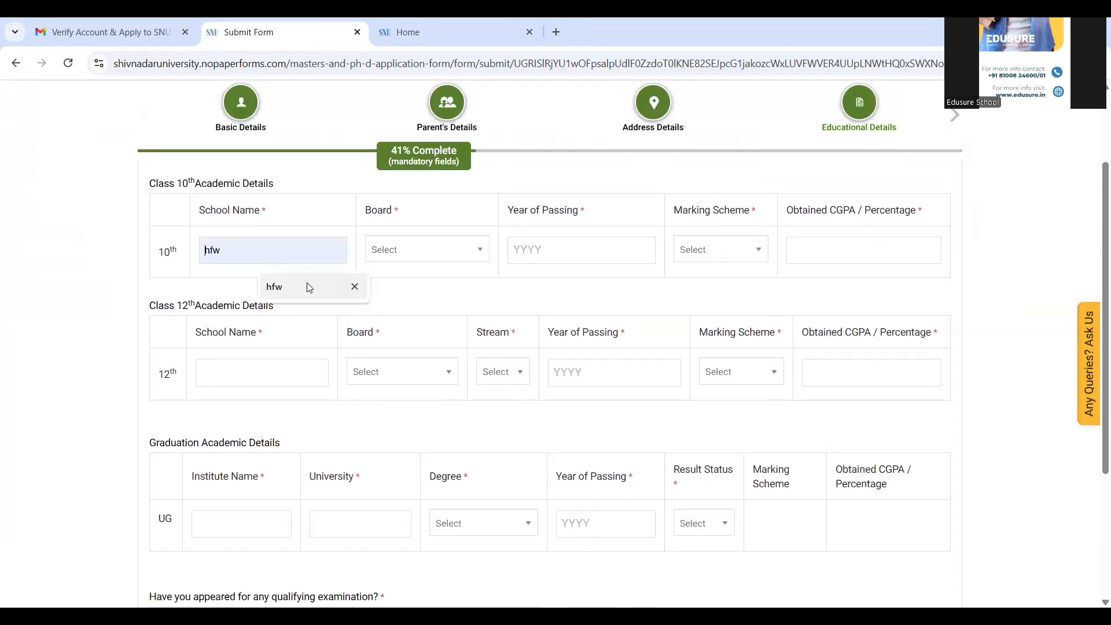
pyautogui.click(432, 249)
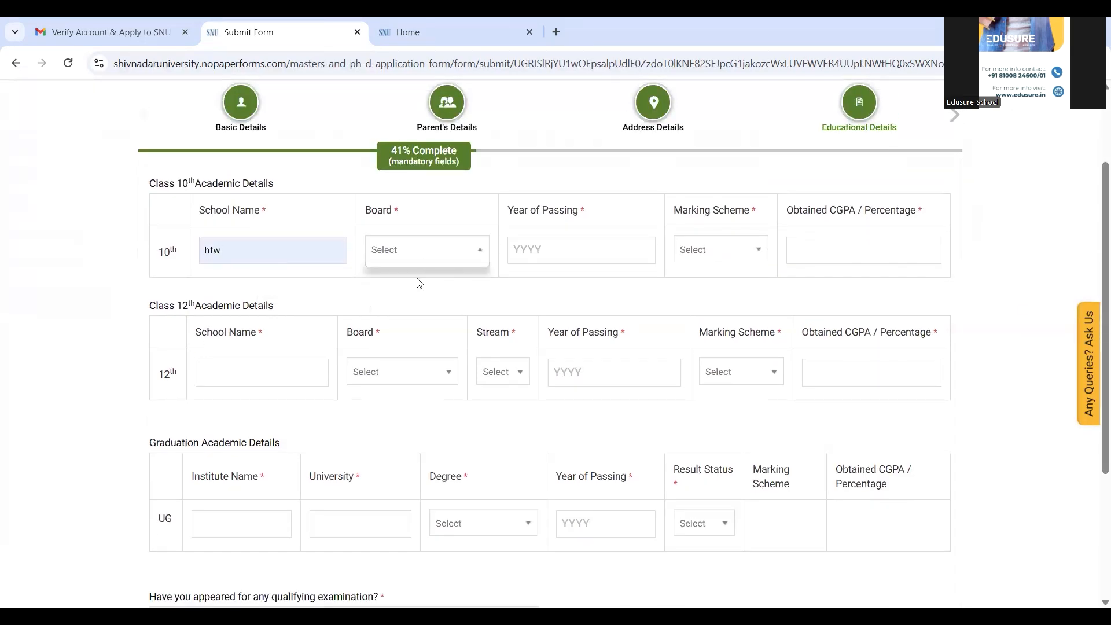
pyautogui.click(450, 249)
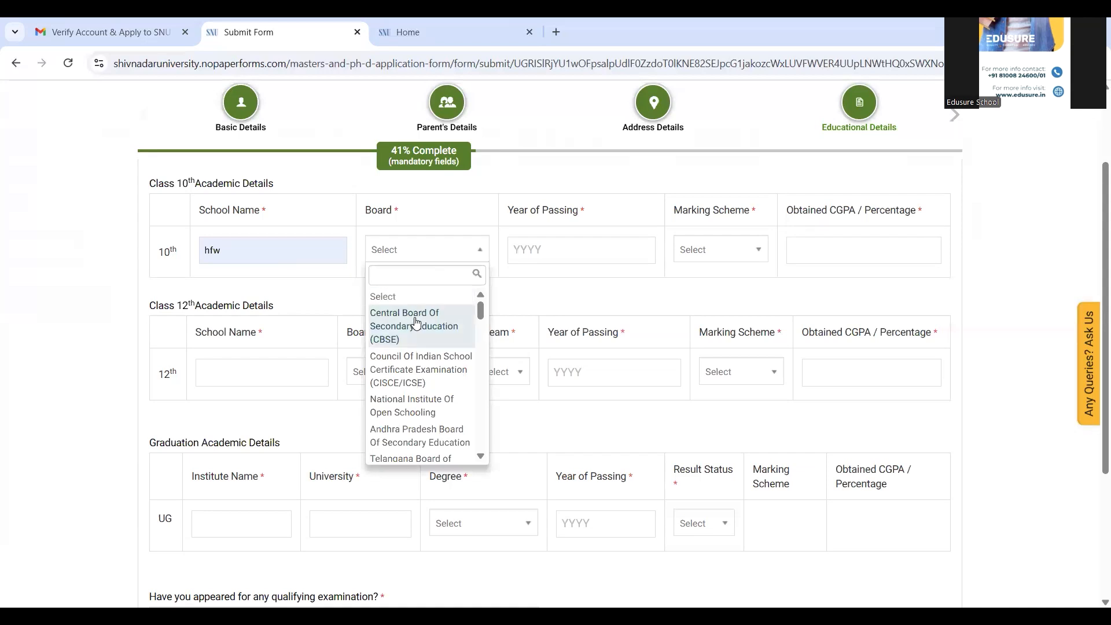
pyautogui.click(416, 321)
pyautogui.click(566, 248)
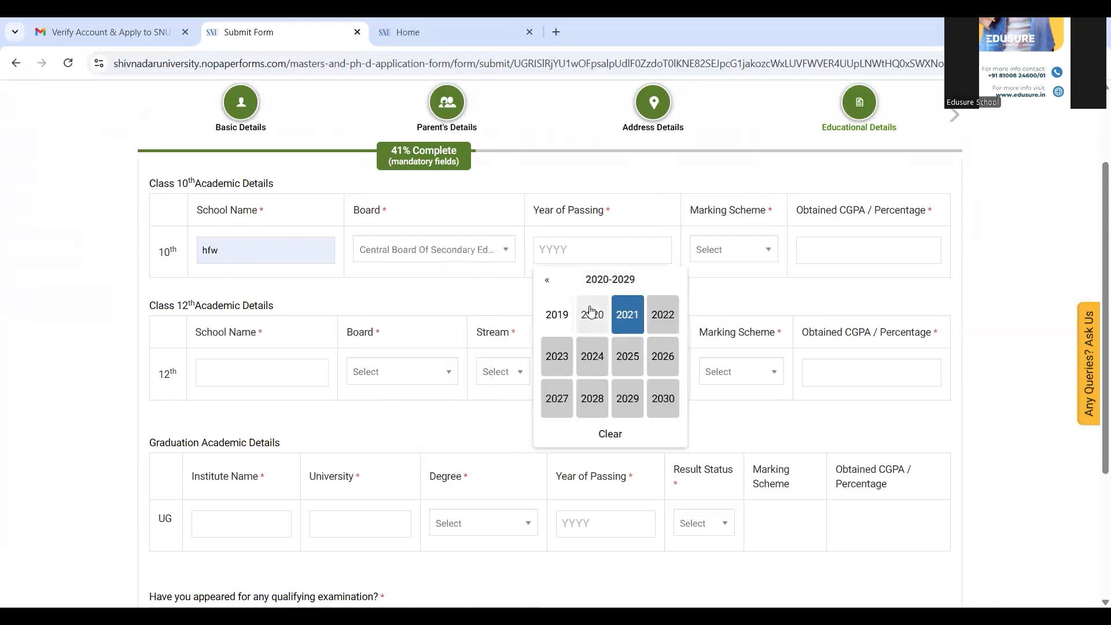
pyautogui.click(561, 314)
pyautogui.click(734, 250)
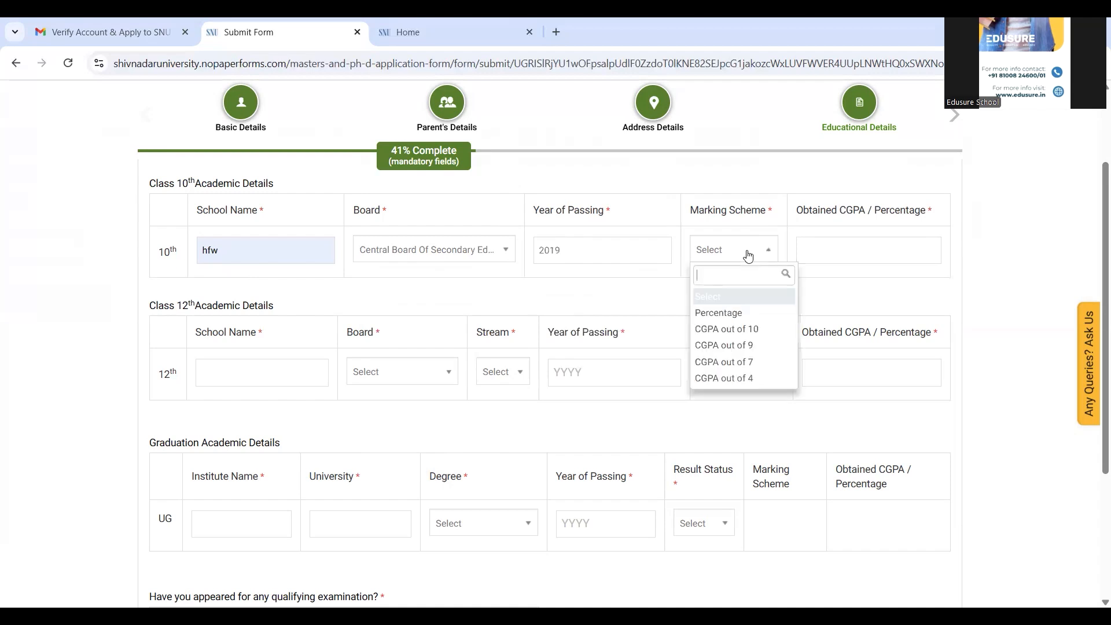
pyautogui.click(738, 312)
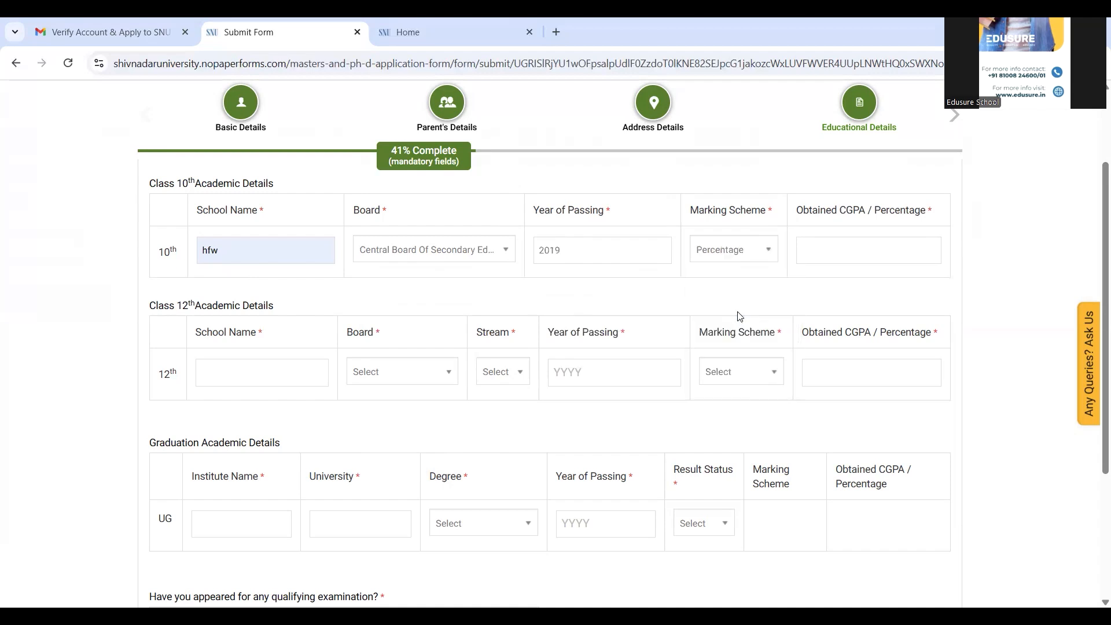
pyautogui.click(856, 248)
pyautogui.click(868, 286)
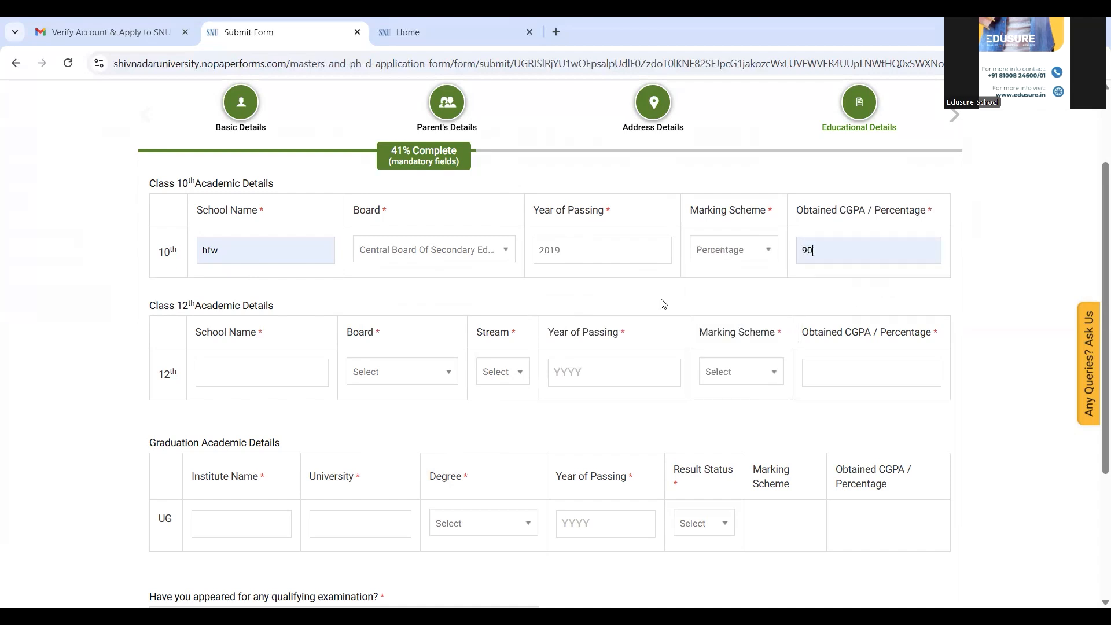
# Step: Fill Class 12th: school knfs, CBSE, Commerce stream, 2021, Percentage, 92
pyautogui.click(260, 374)
pyautogui.click(268, 418)
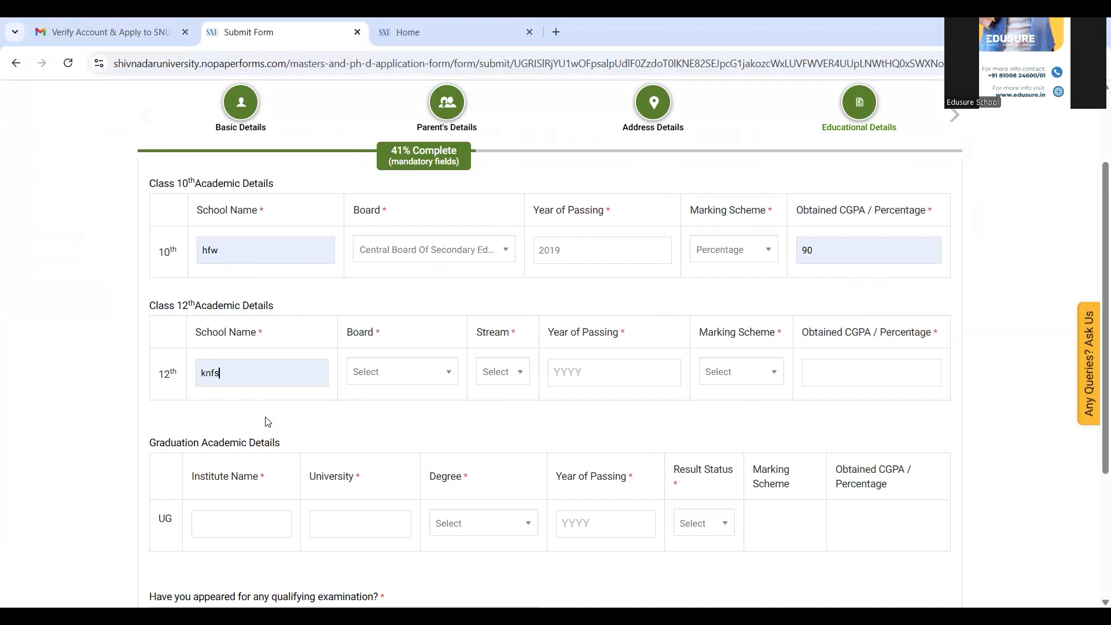
pyautogui.click(366, 379)
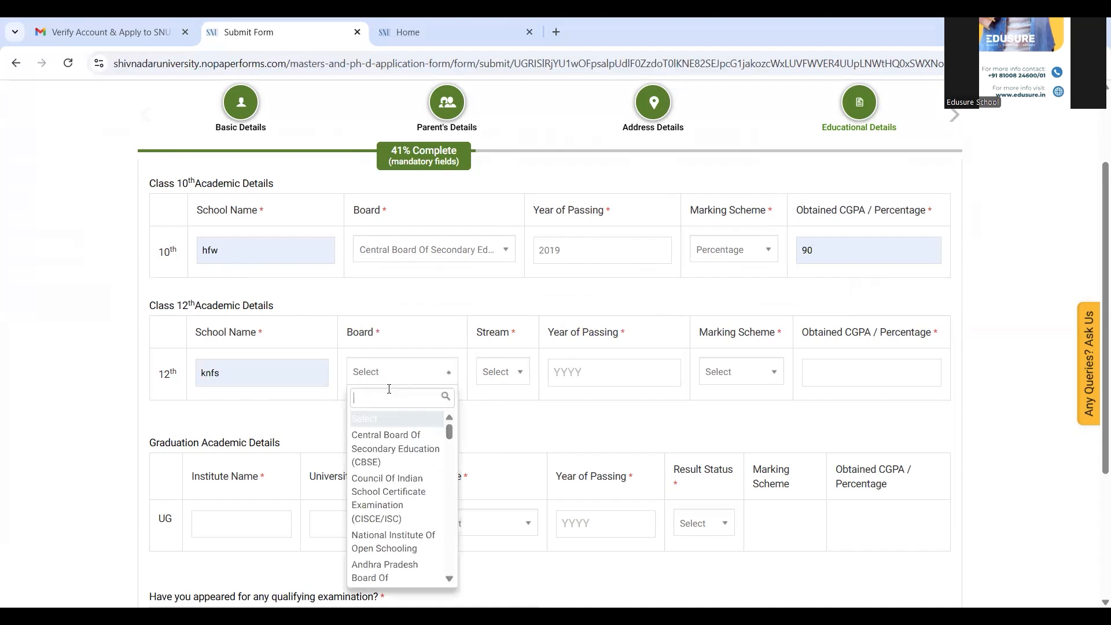
pyautogui.click(382, 447)
pyautogui.click(538, 386)
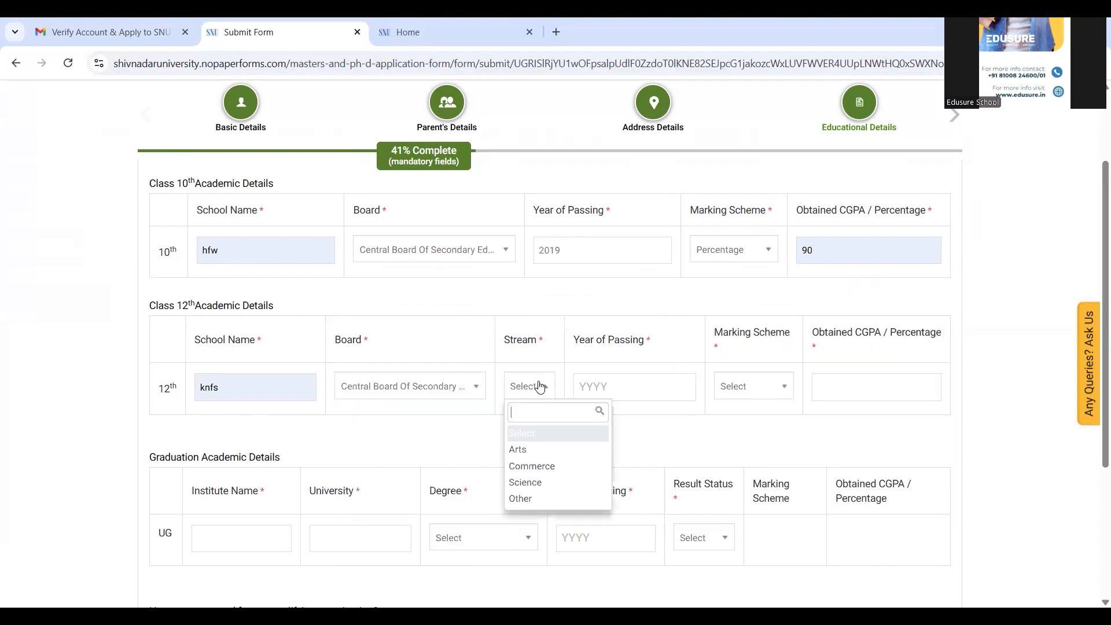
pyautogui.click(538, 467)
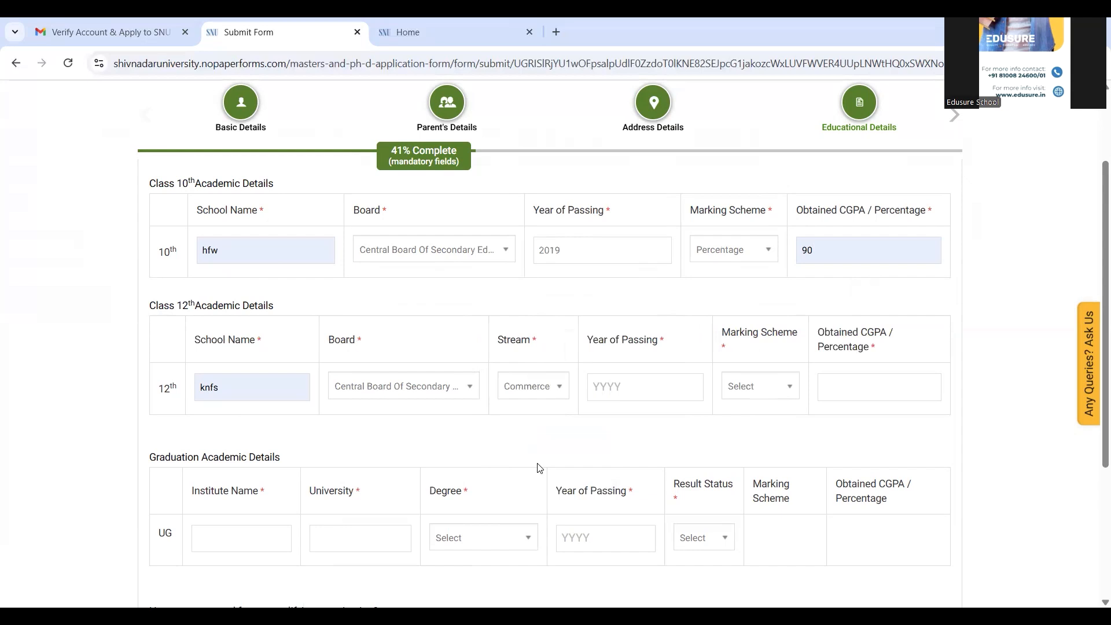
pyautogui.click(636, 394)
pyautogui.click(681, 239)
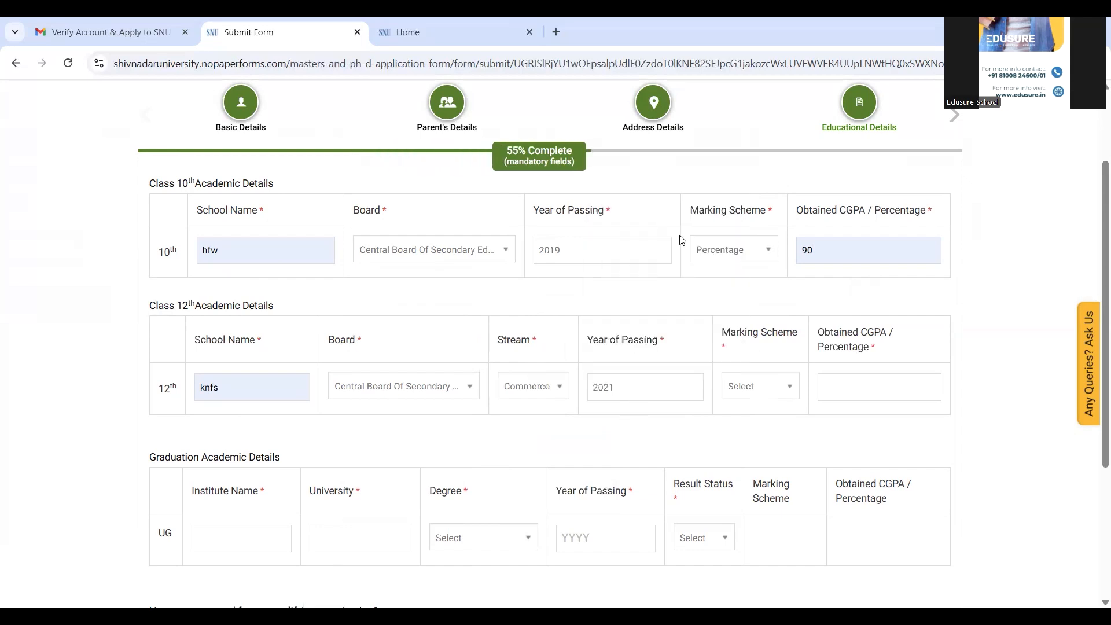
pyautogui.click(746, 386)
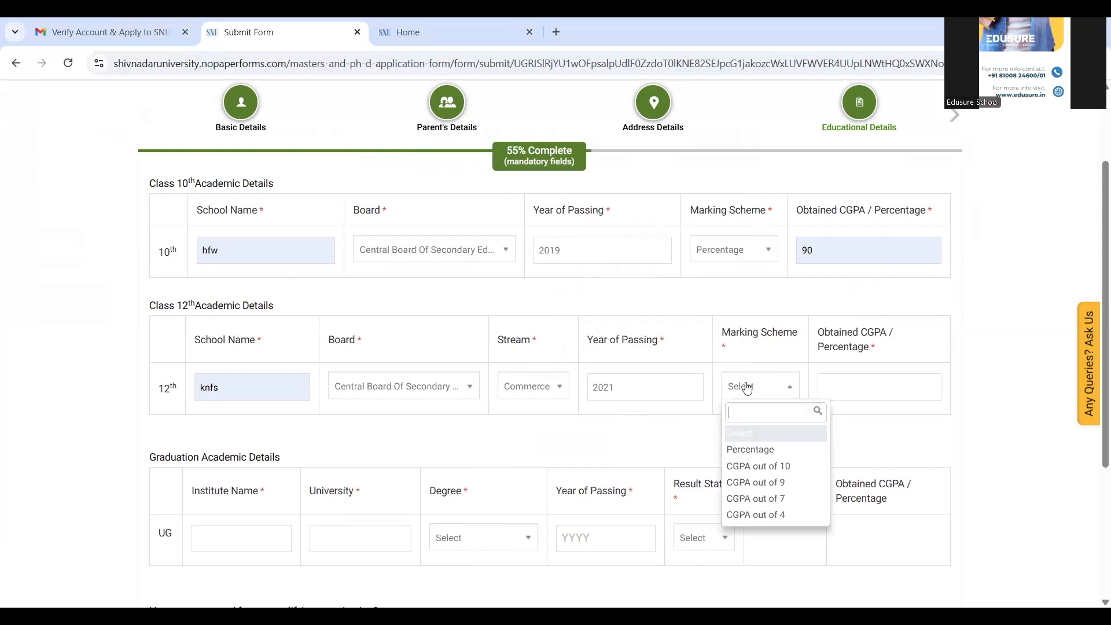
pyautogui.click(759, 449)
pyautogui.click(876, 392)
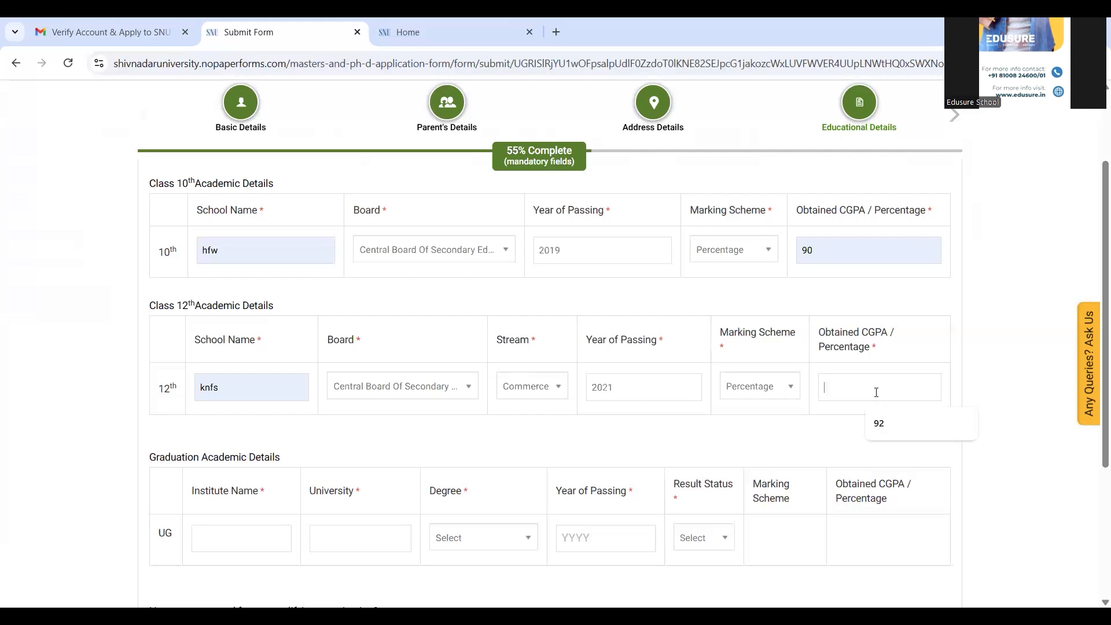
pyautogui.click(885, 421)
# Step: Enter UG institute bhbcd, university jbcs, degree B.Sc, and passing year 2024
pyautogui.scroll(-4, 1095, 278)
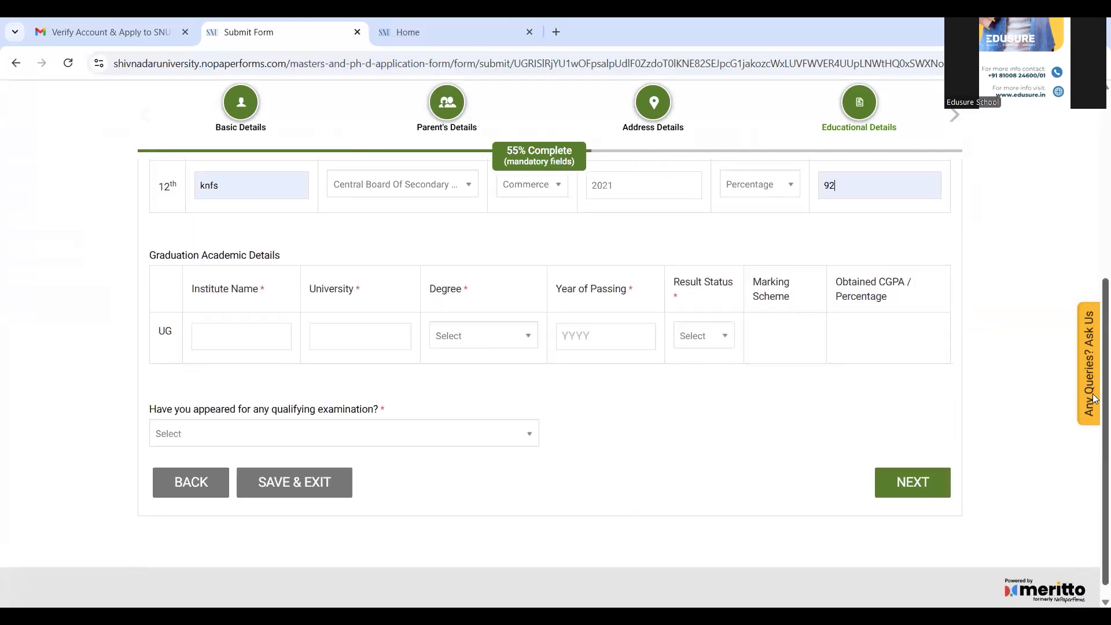
pyautogui.click(242, 330)
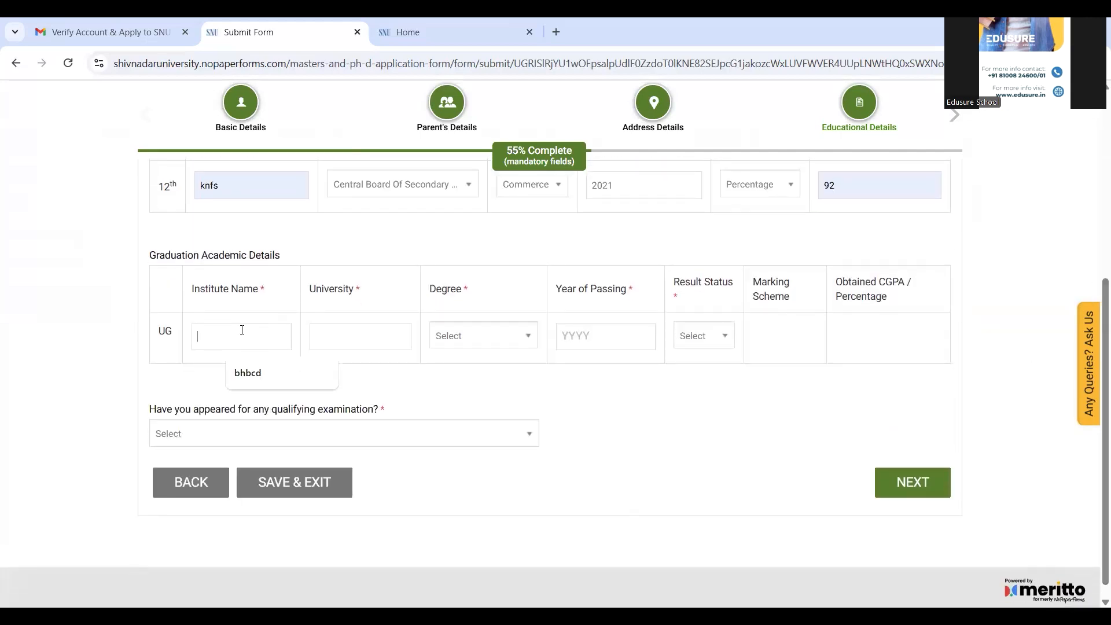
pyautogui.click(260, 375)
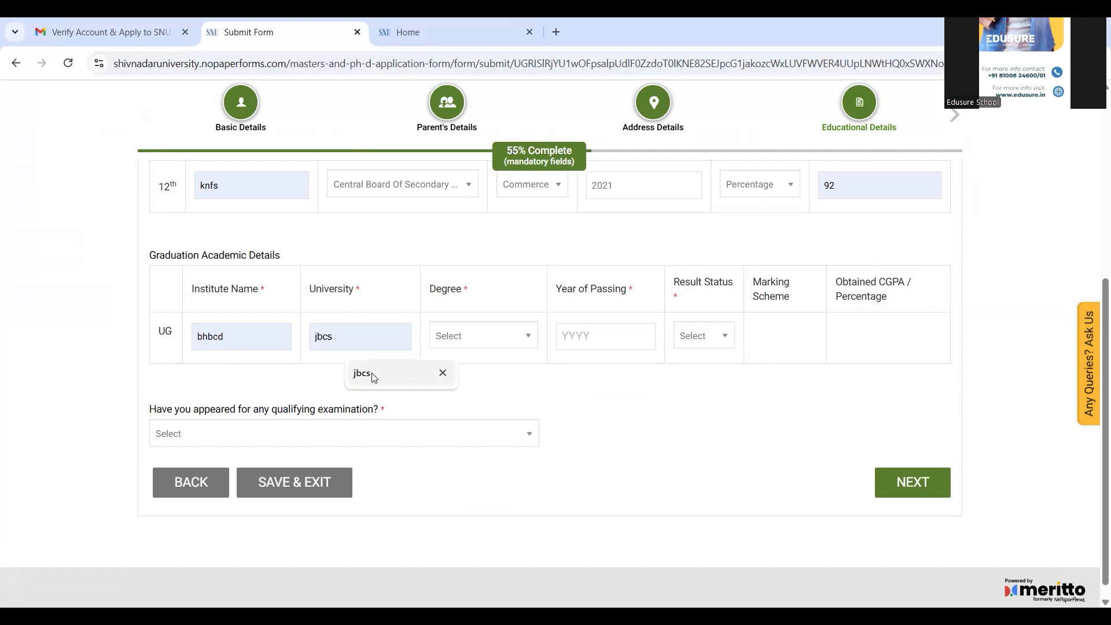
pyautogui.click(368, 376)
pyautogui.click(484, 335)
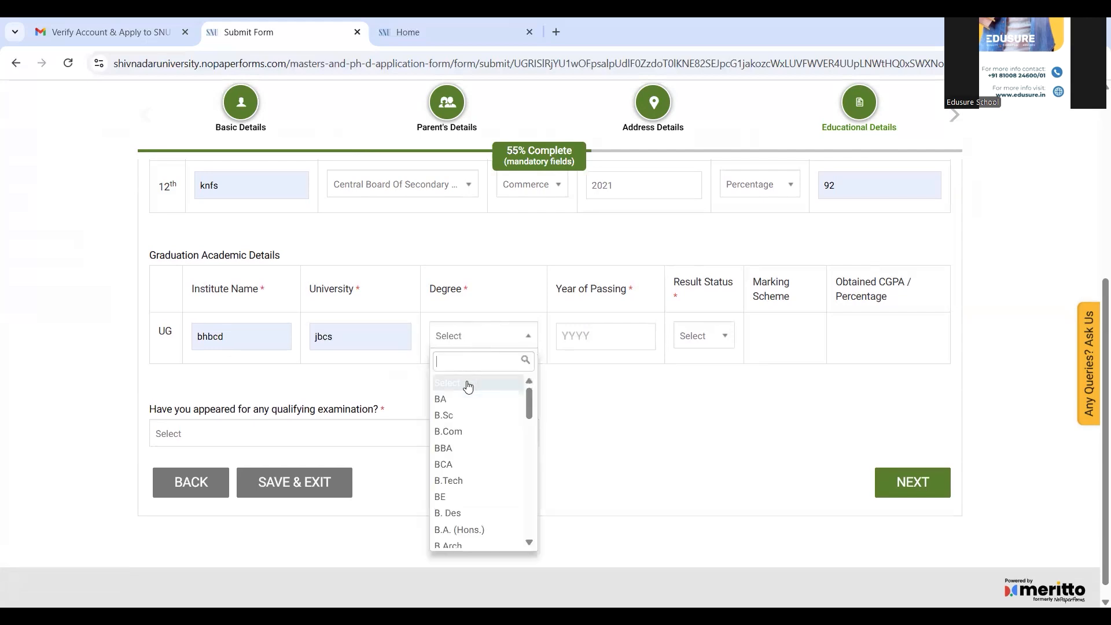
pyautogui.click(453, 416)
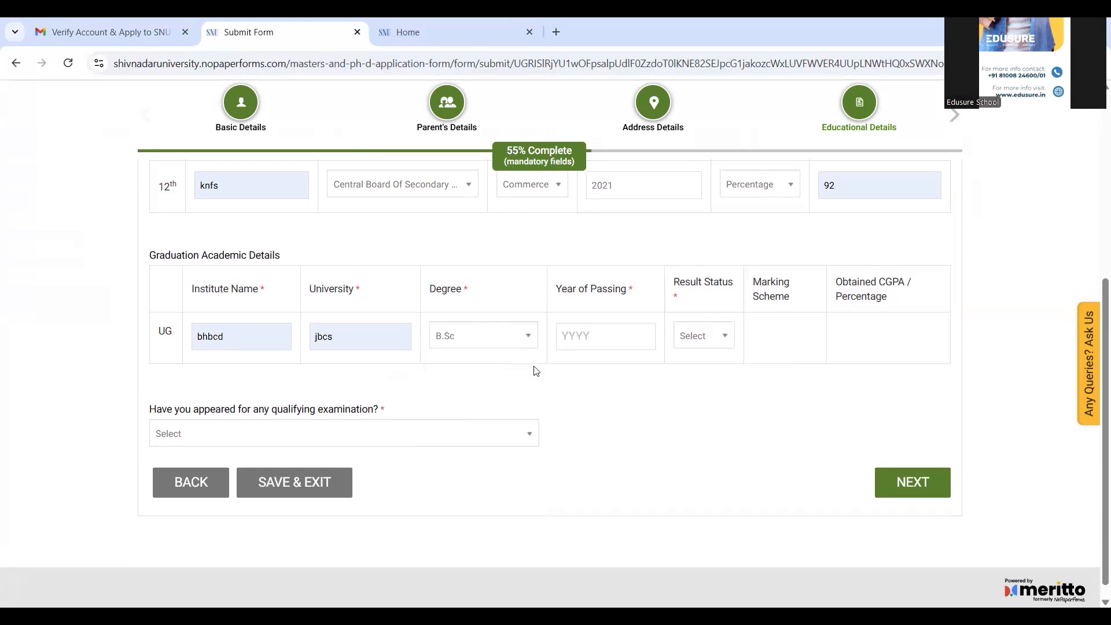
pyautogui.click(586, 336)
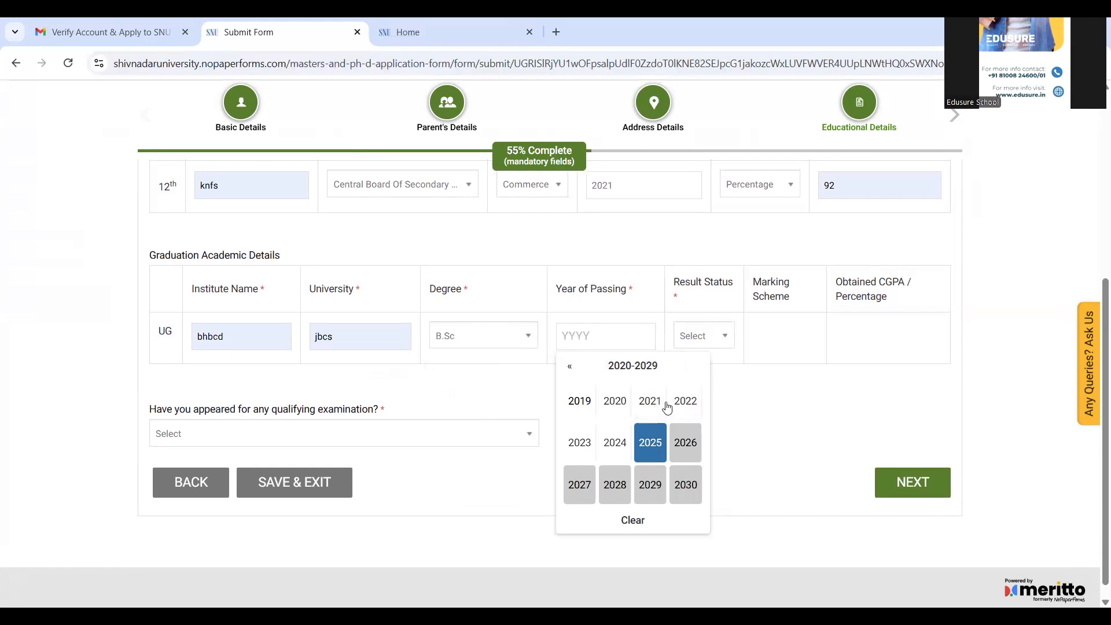
pyautogui.click(615, 442)
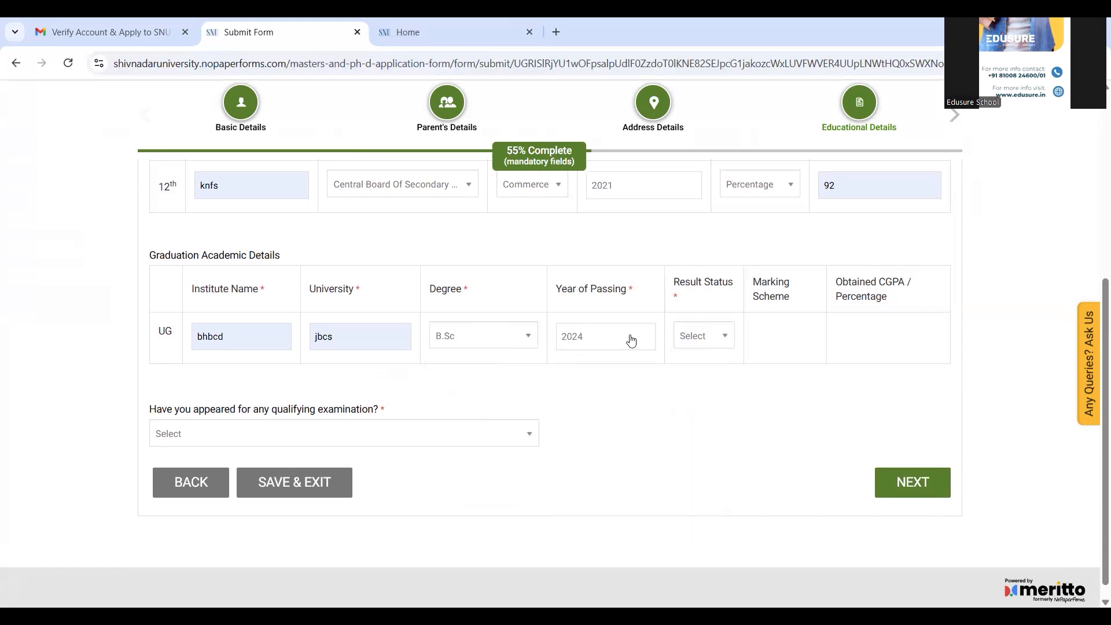
# Step: Mark the UG result Declared with Percentage scheme 62, and answer No to qualifying examination
pyautogui.click(701, 338)
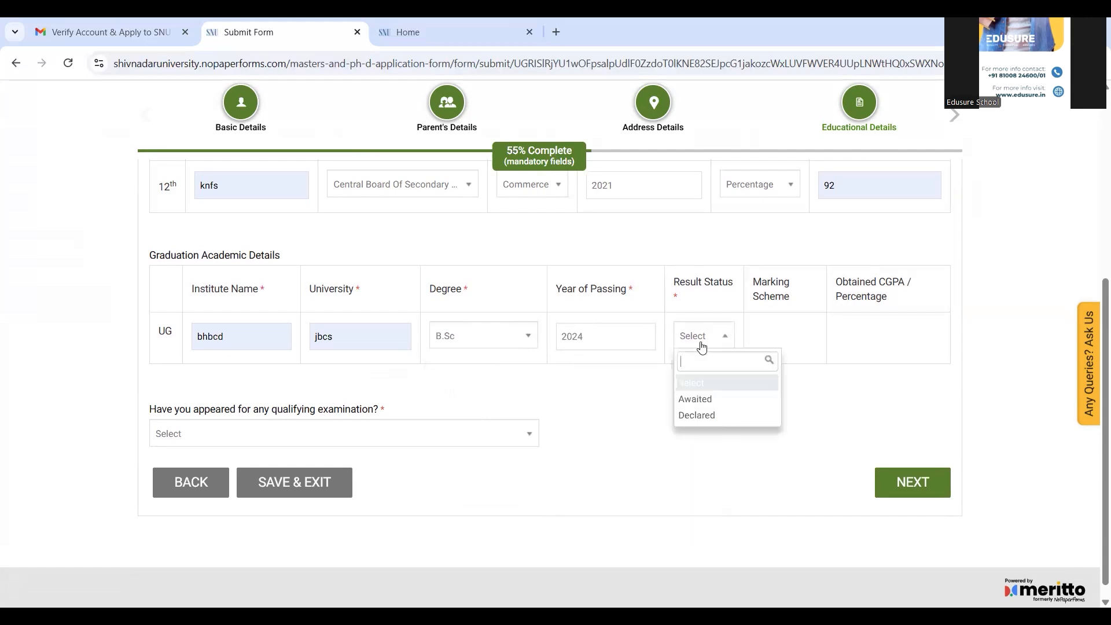
pyautogui.click(711, 427)
pyautogui.click(780, 338)
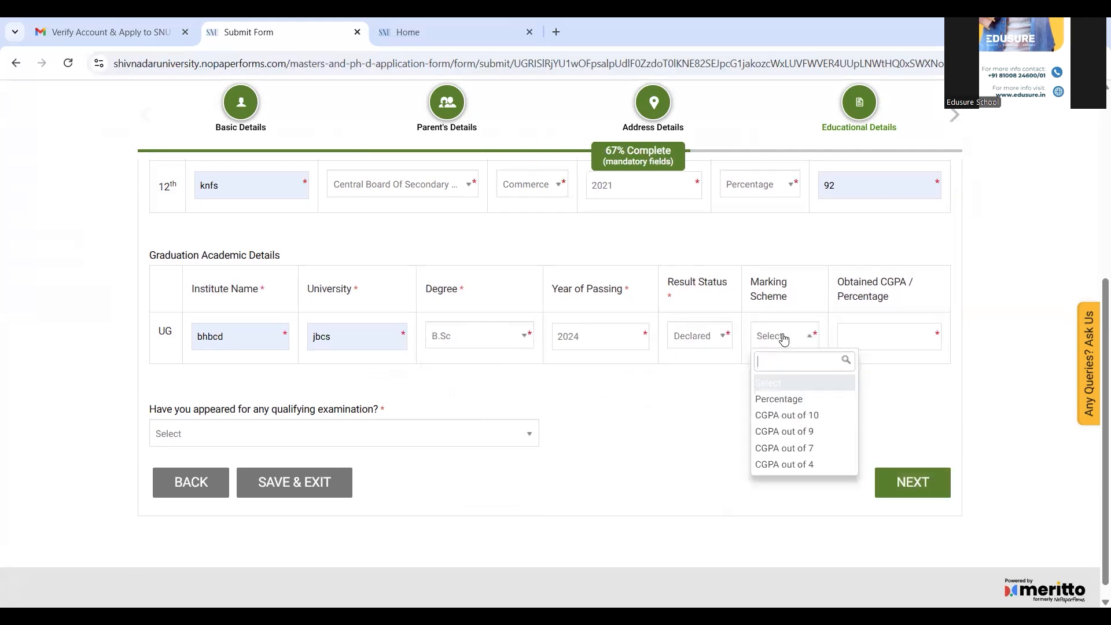
pyautogui.click(783, 400)
pyautogui.write('62')
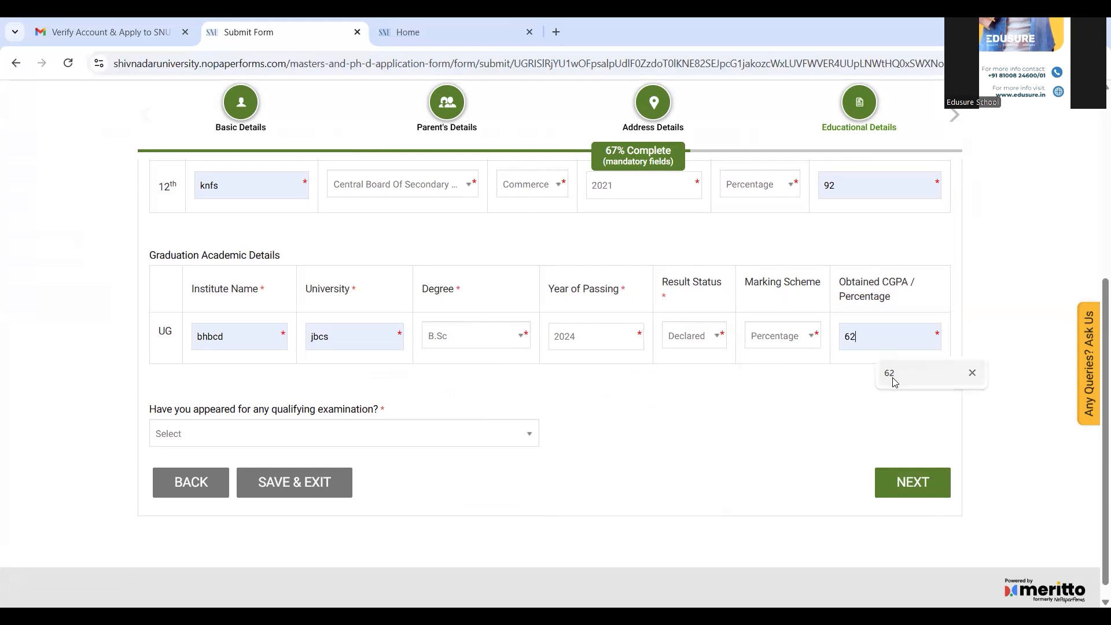
pyautogui.click(447, 434)
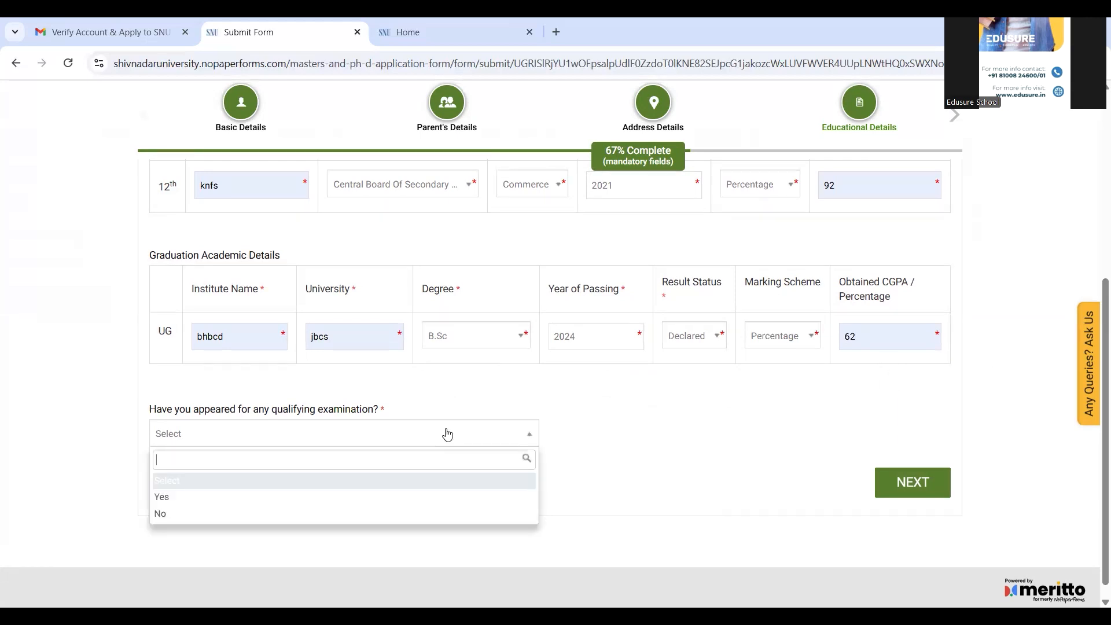
pyautogui.click(395, 515)
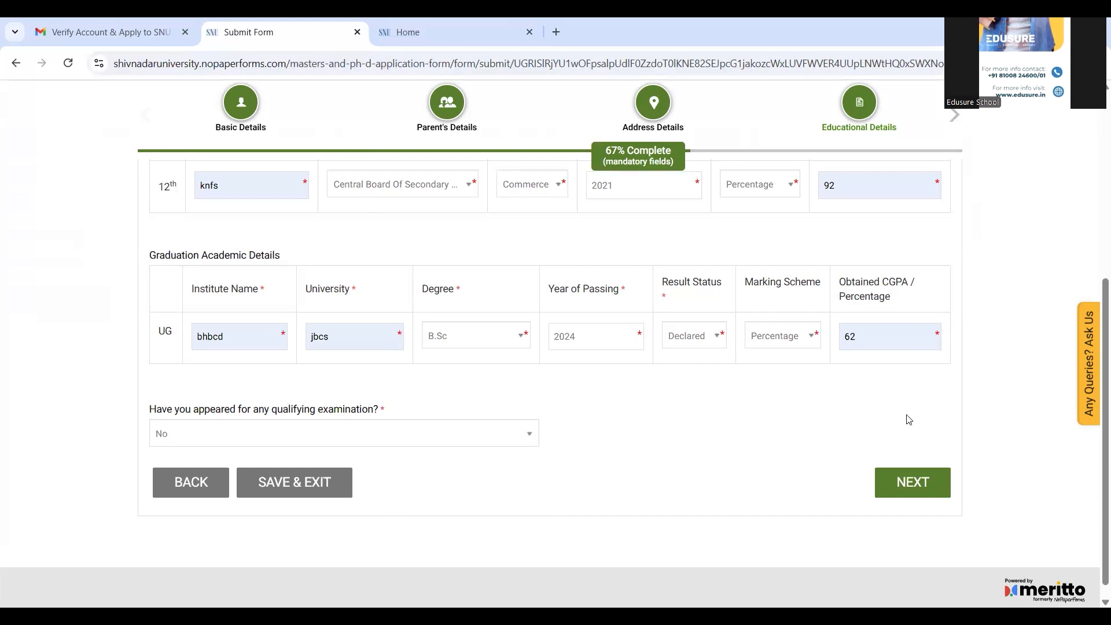
# Step: Save the educational details and continue past Work Experience to Reference Details
pyautogui.click(923, 494)
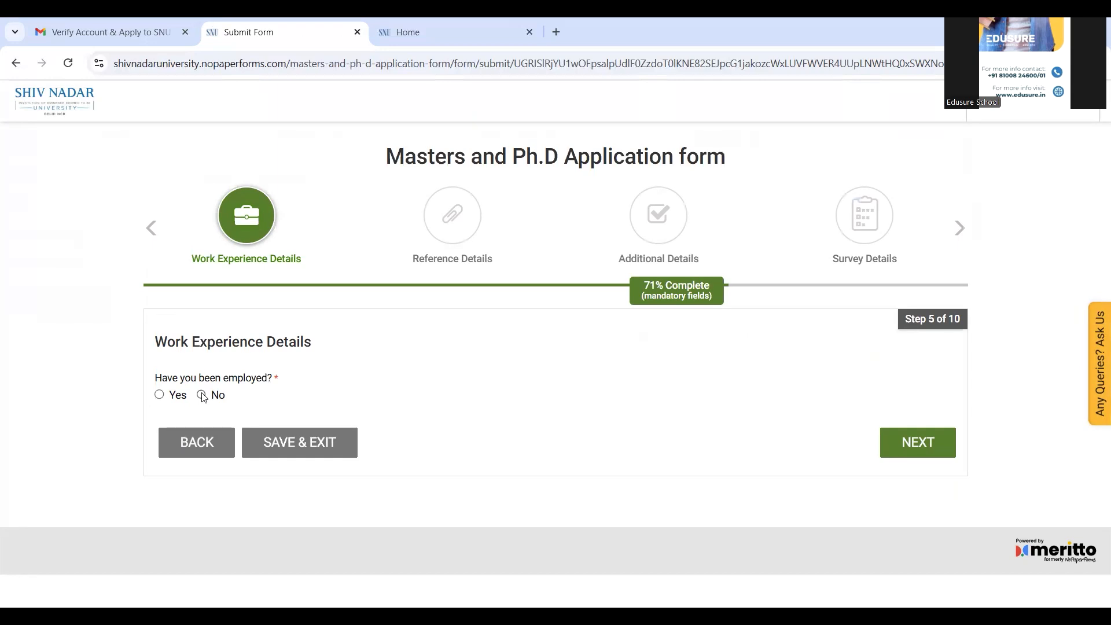
pyautogui.click(917, 444)
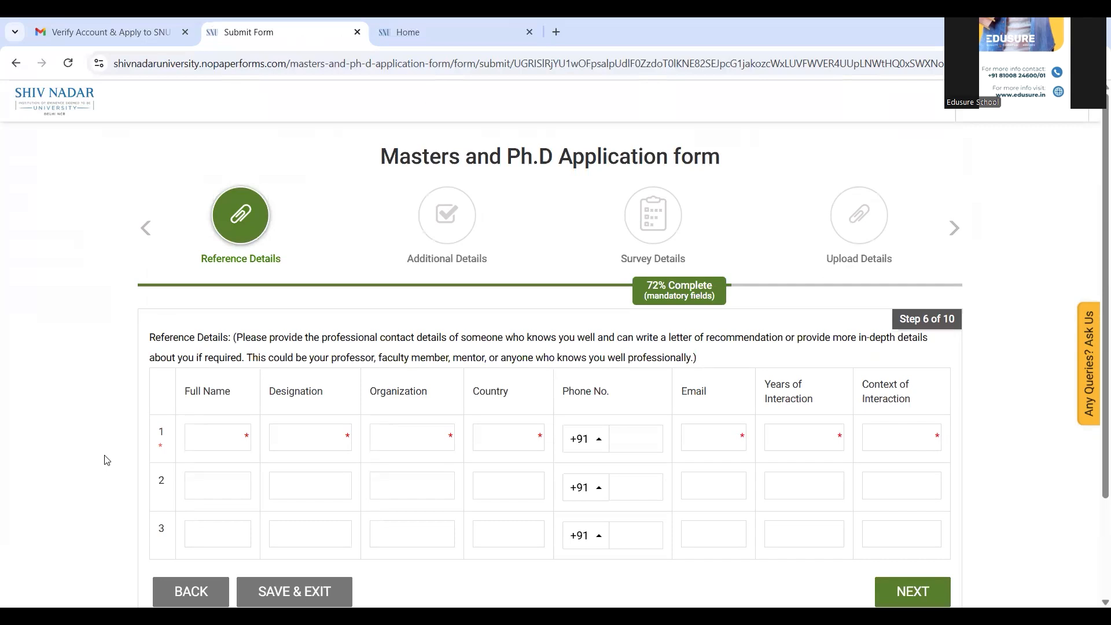
# Step: Enter the first reference's full name, designation Teacher, organization Edusure, and country India
pyautogui.scroll(-1, 106, 460)
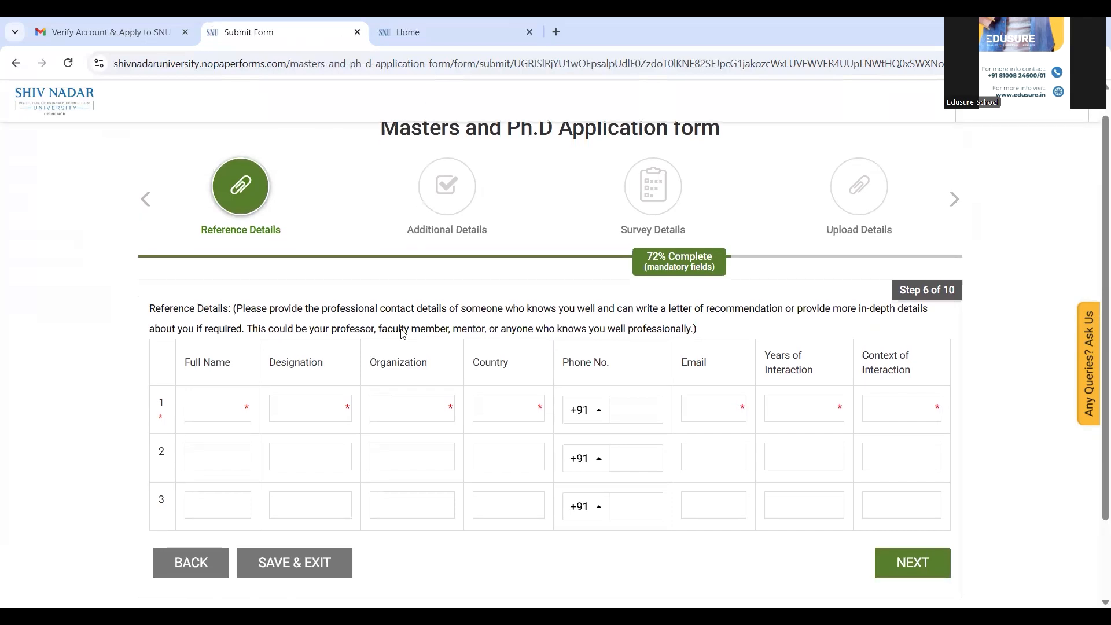
pyautogui.moveTo(661, 311); pyautogui.dragTo(808, 315)
pyautogui.click(218, 408)
pyautogui.write('Samkith')
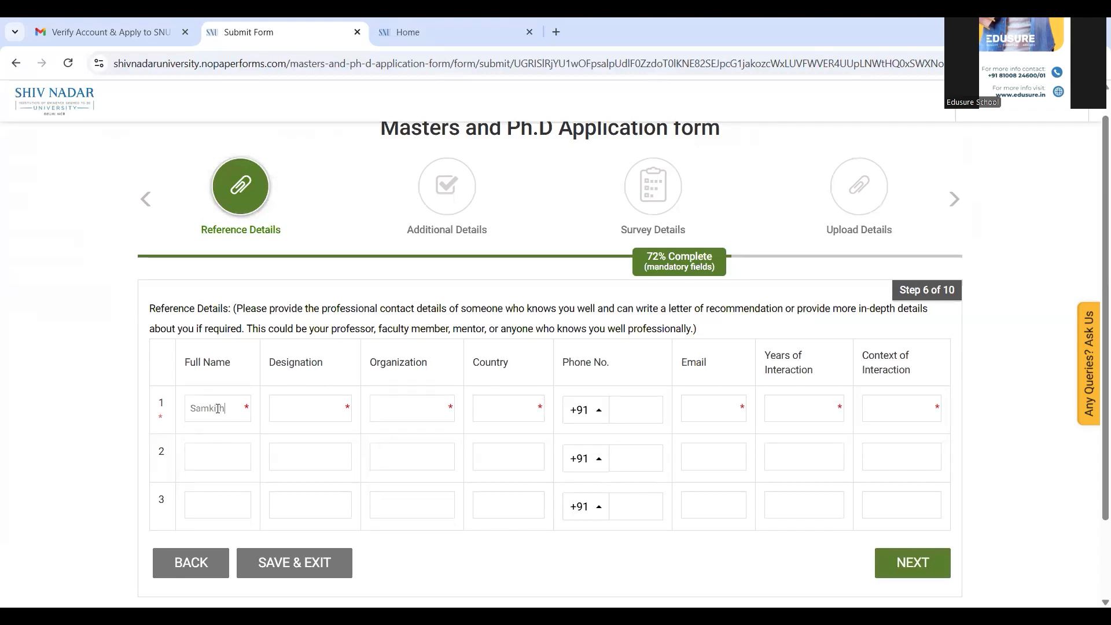
pyautogui.press('Tab')
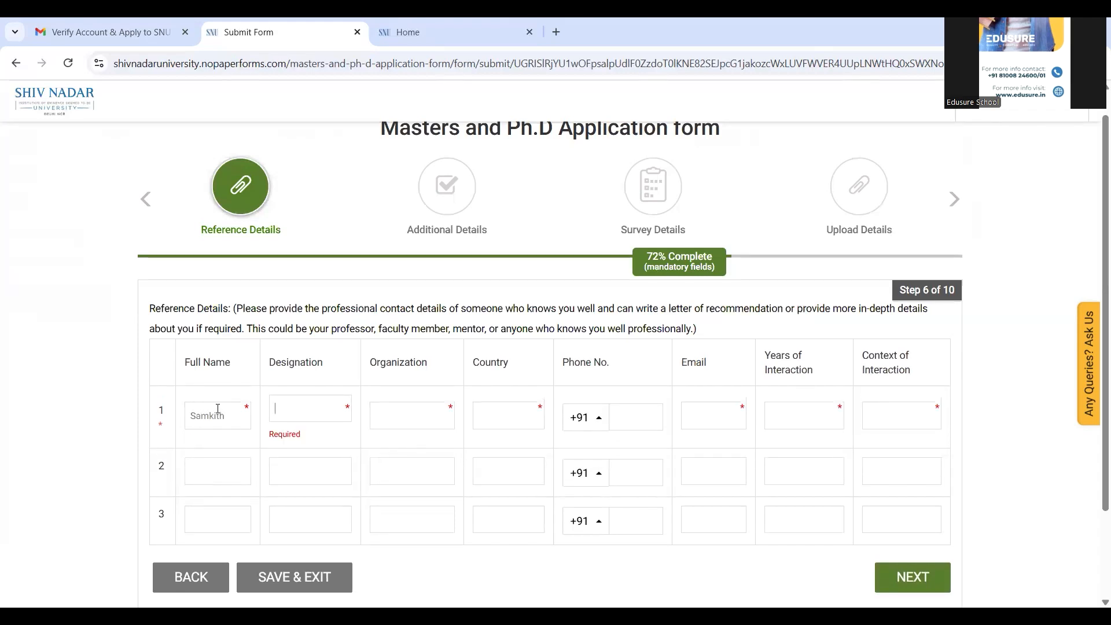
pyautogui.write('Teacher')
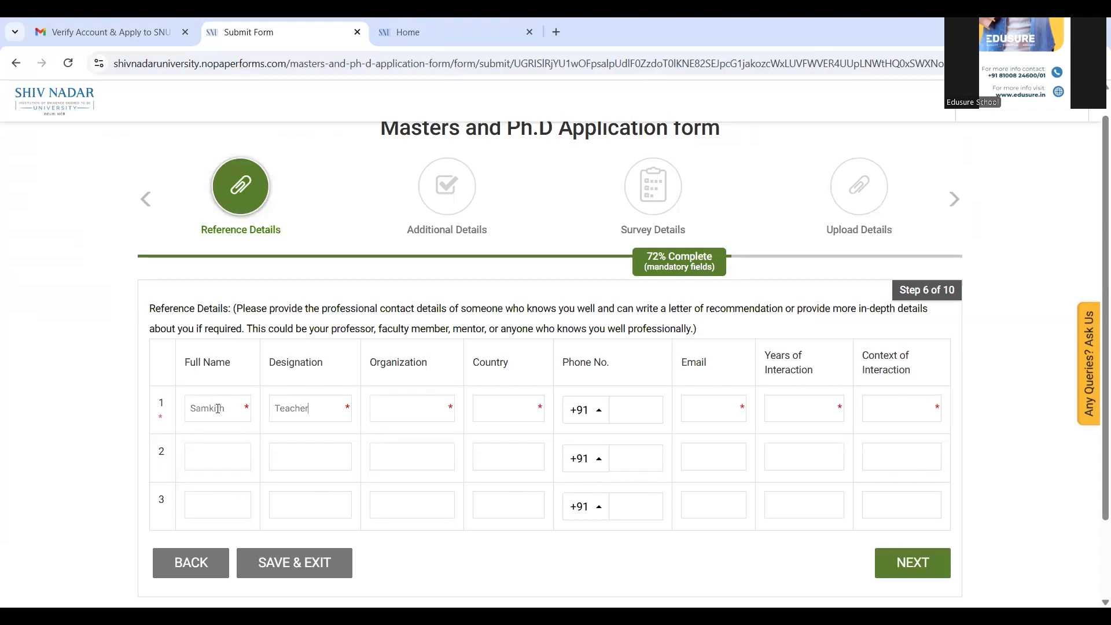
pyautogui.press('Tab')
pyautogui.write('Edusu')
pyautogui.press('Tab')
pyautogui.write('India')
# Step: Add the reference's phone number and e-mail, 2 years of interaction, and context Coaching
pyautogui.click(626, 420)
pyautogui.click(725, 412)
pyautogui.write('ma')
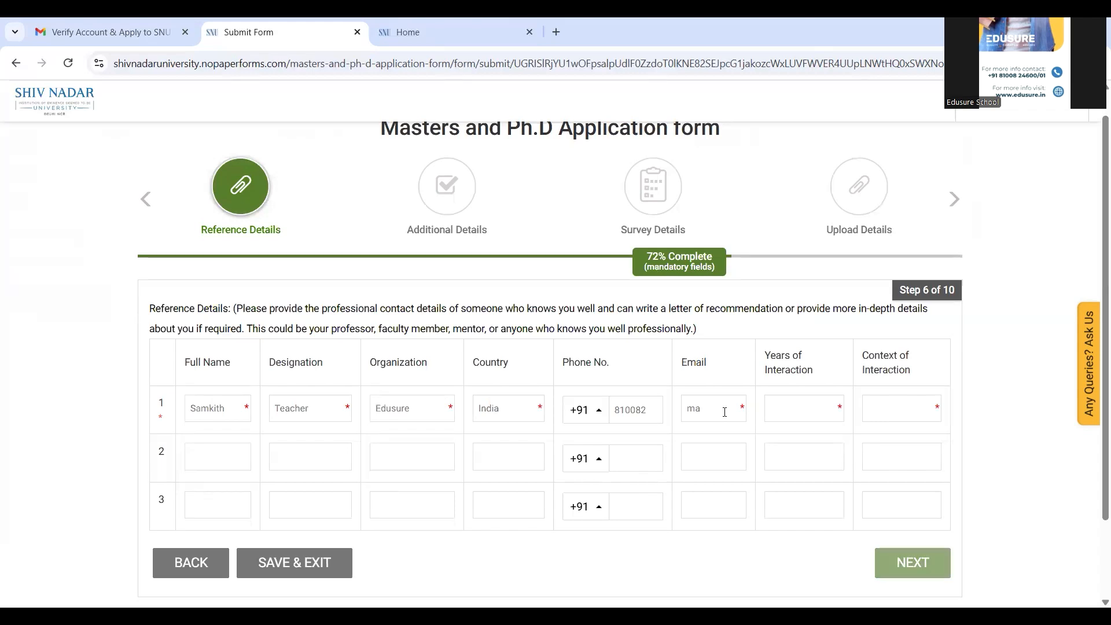
pyautogui.press('BackSpace')
pyautogui.press('BackSpace')
pyautogui.hotkey('ctrl', 'v')
pyautogui.press('Tab')
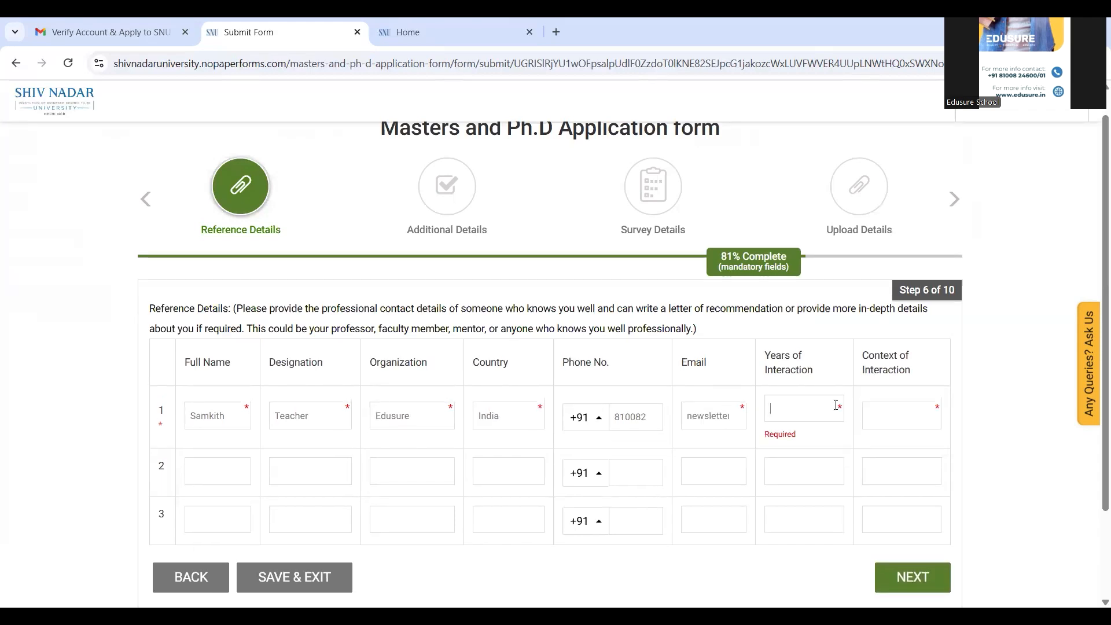
pyautogui.write('2')
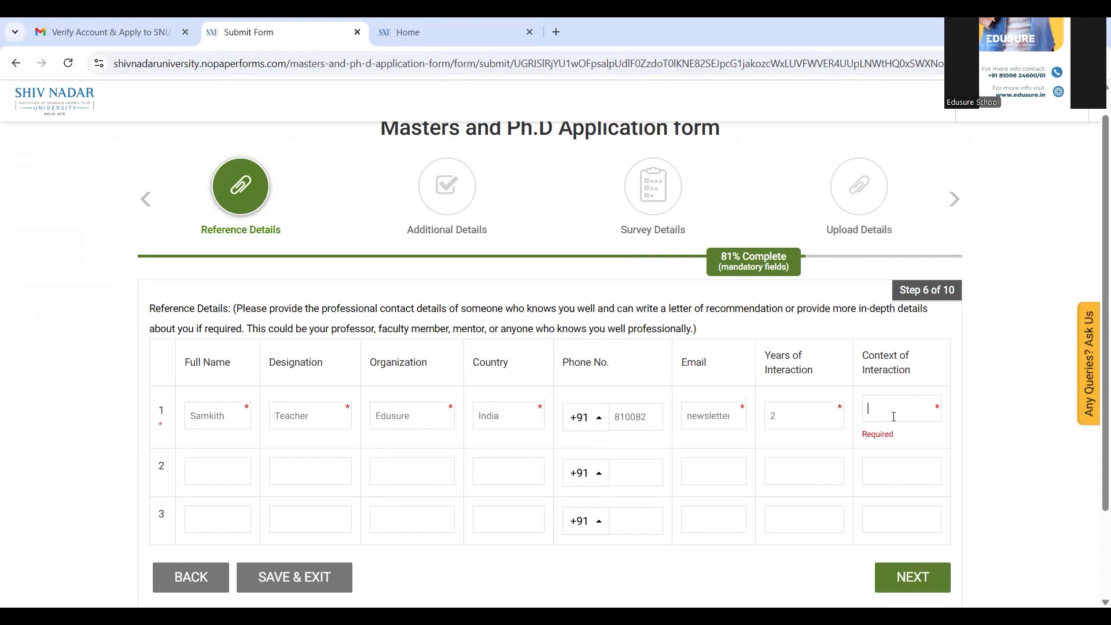
pyautogui.write('Coa')
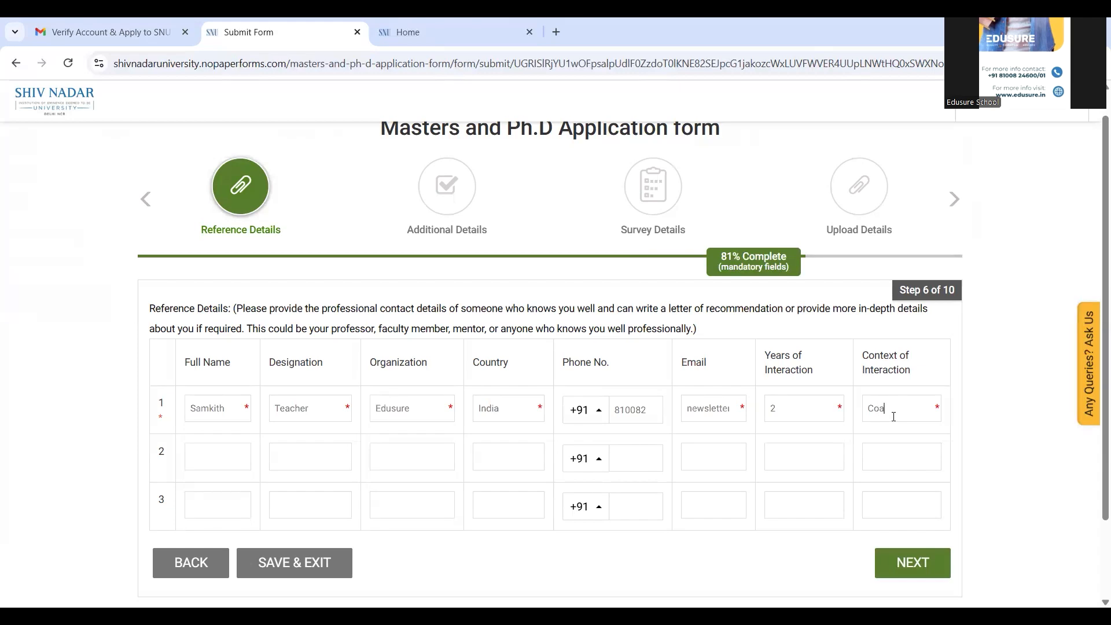
pyautogui.write('ching')
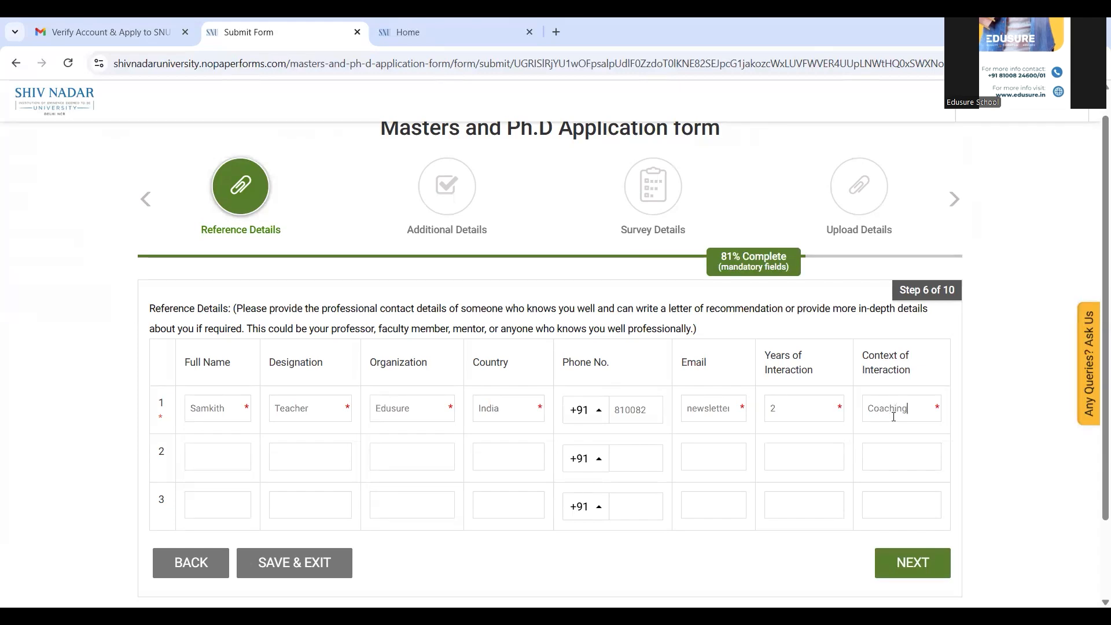
pyautogui.scroll(-1, 1095, 282)
pyautogui.scroll(-2, 1096, 282)
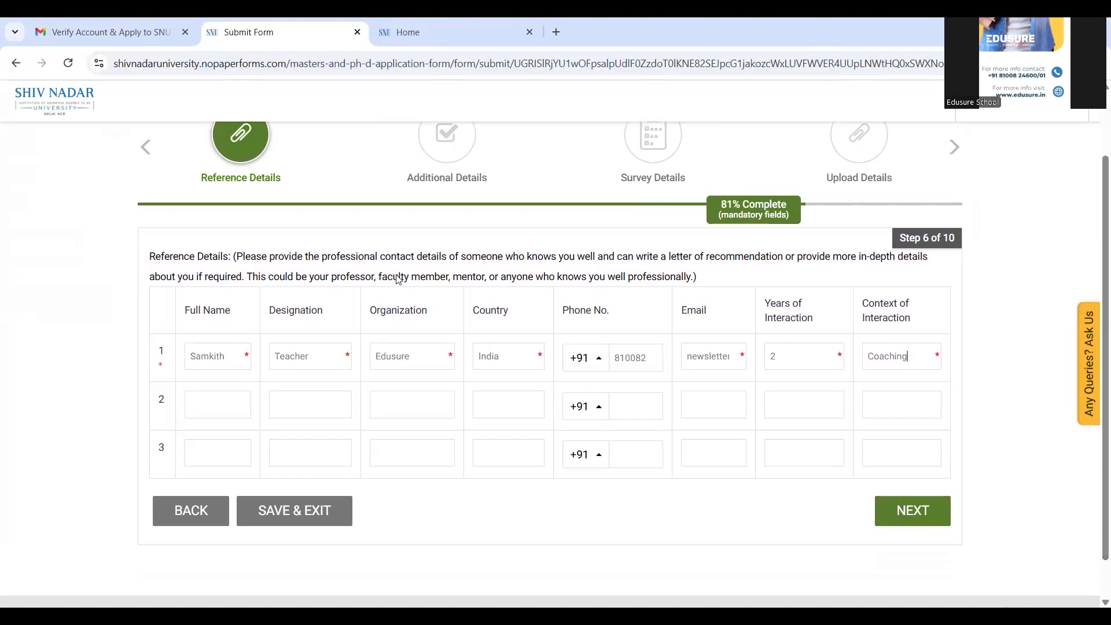
pyautogui.rightClick(358, 278)
pyautogui.click(483, 278)
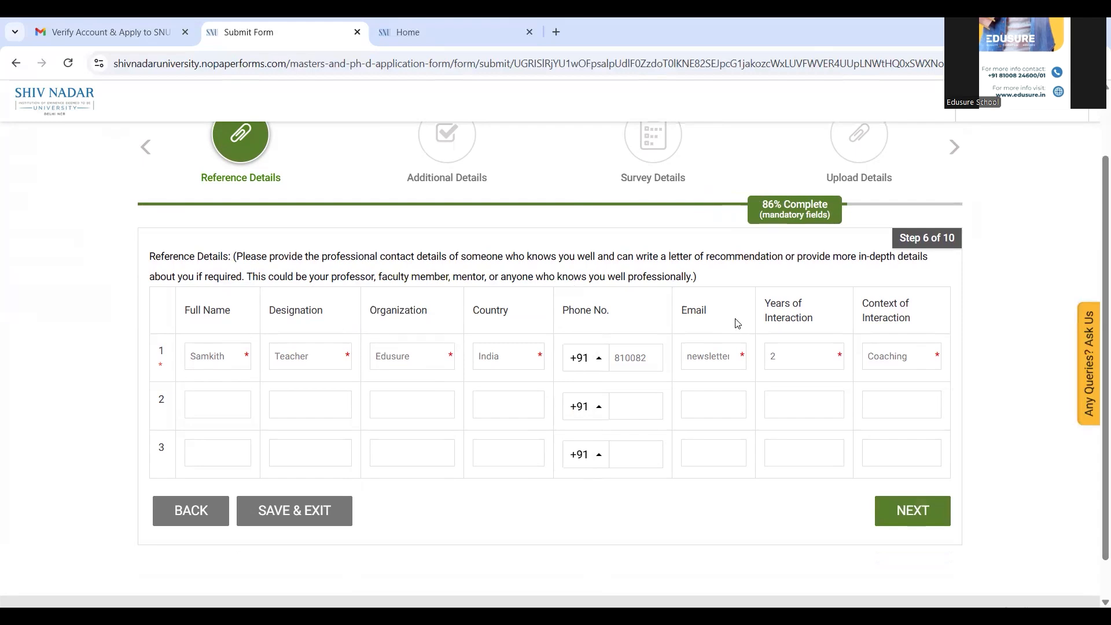
# Step: Save the reference details, answer No to other professional or academic achievements, and continue
pyautogui.click(915, 518)
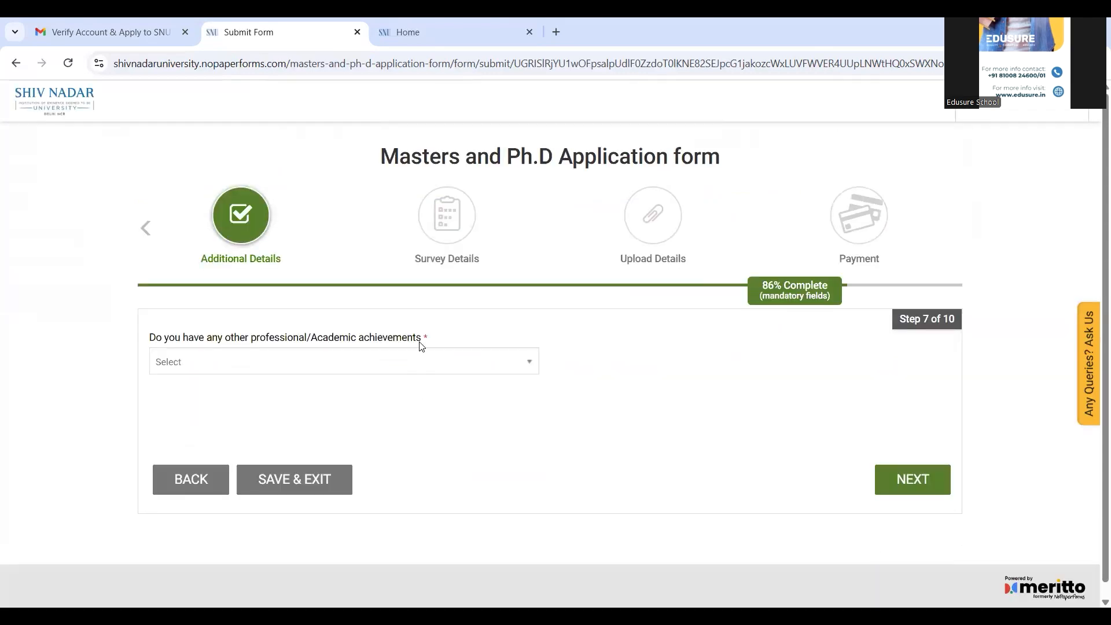
pyautogui.click(415, 359)
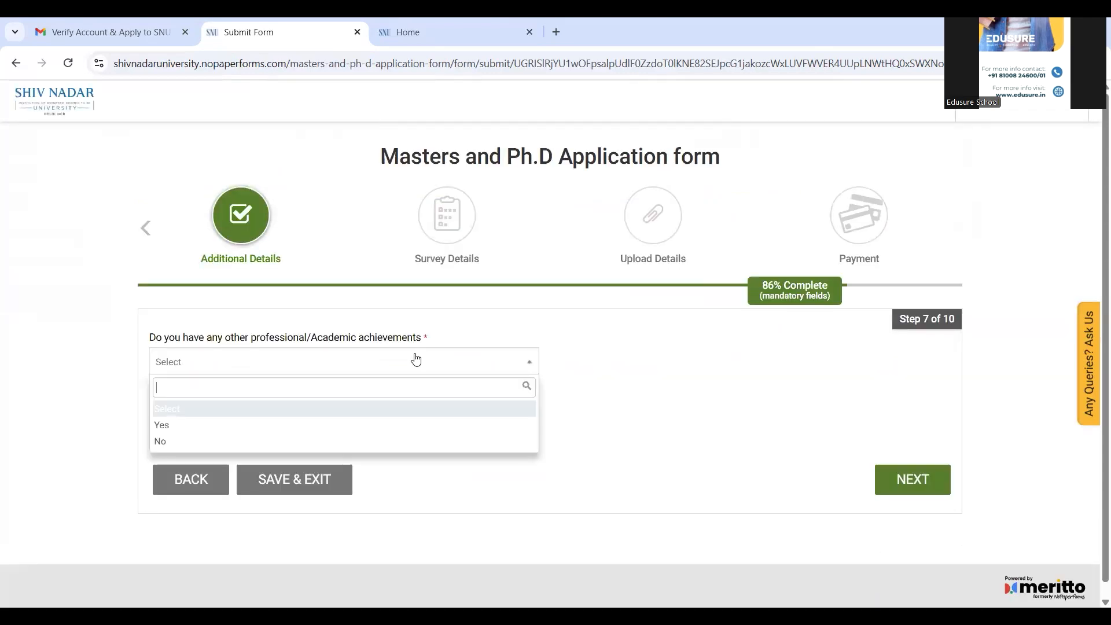
pyautogui.click(373, 442)
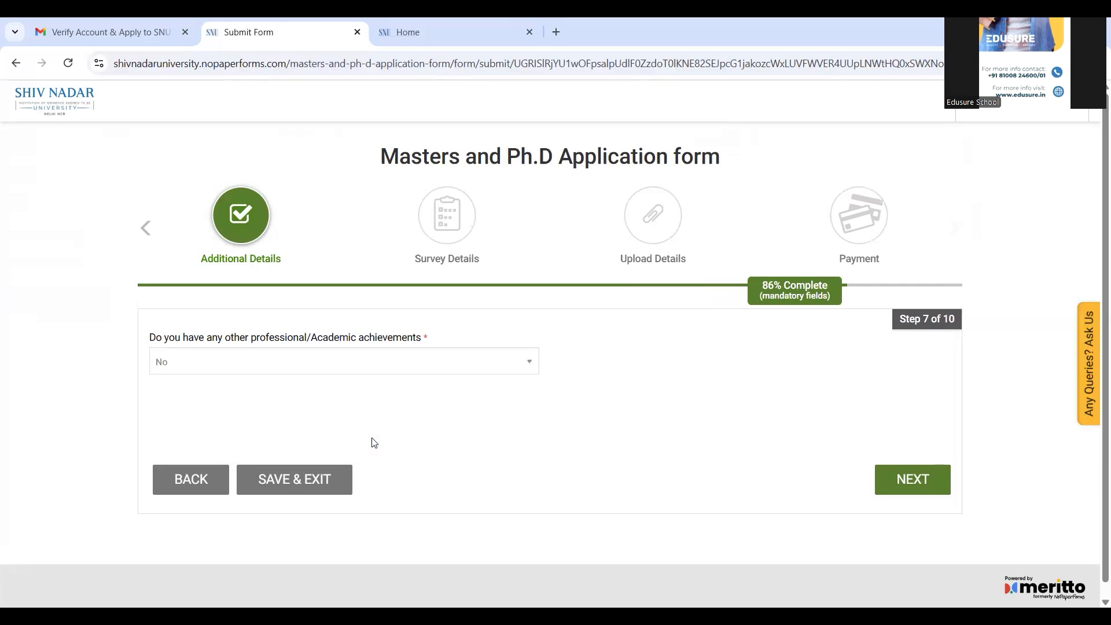
pyautogui.click(904, 478)
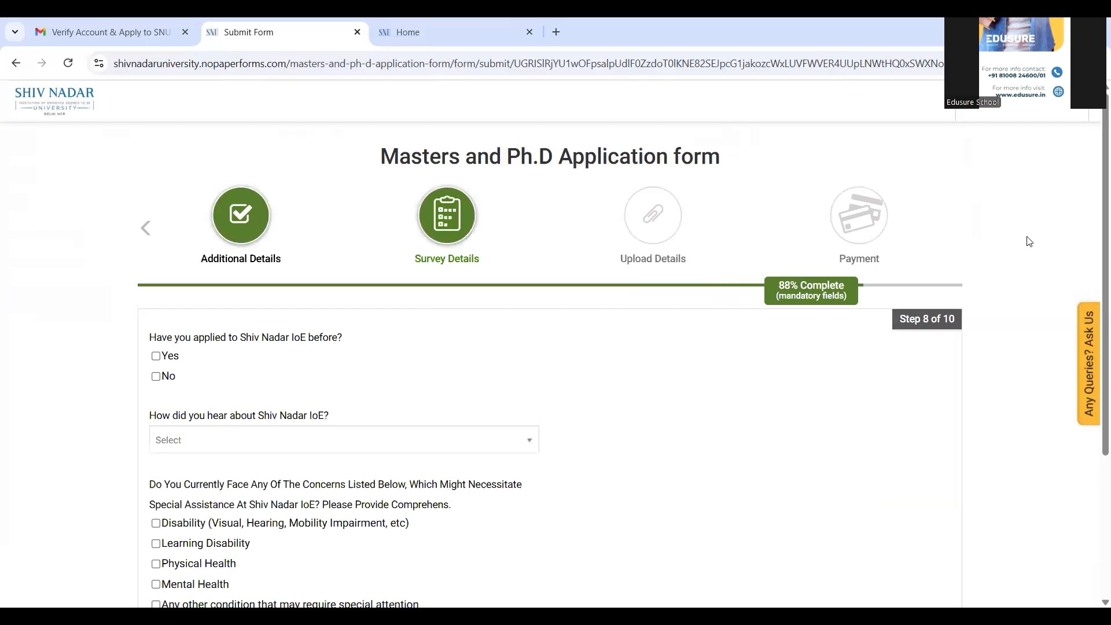
# Step: Answer the survey: No to applied before, Social Media as source, special concerns Not Applicable
pyautogui.scroll(-3, 1095, 232)
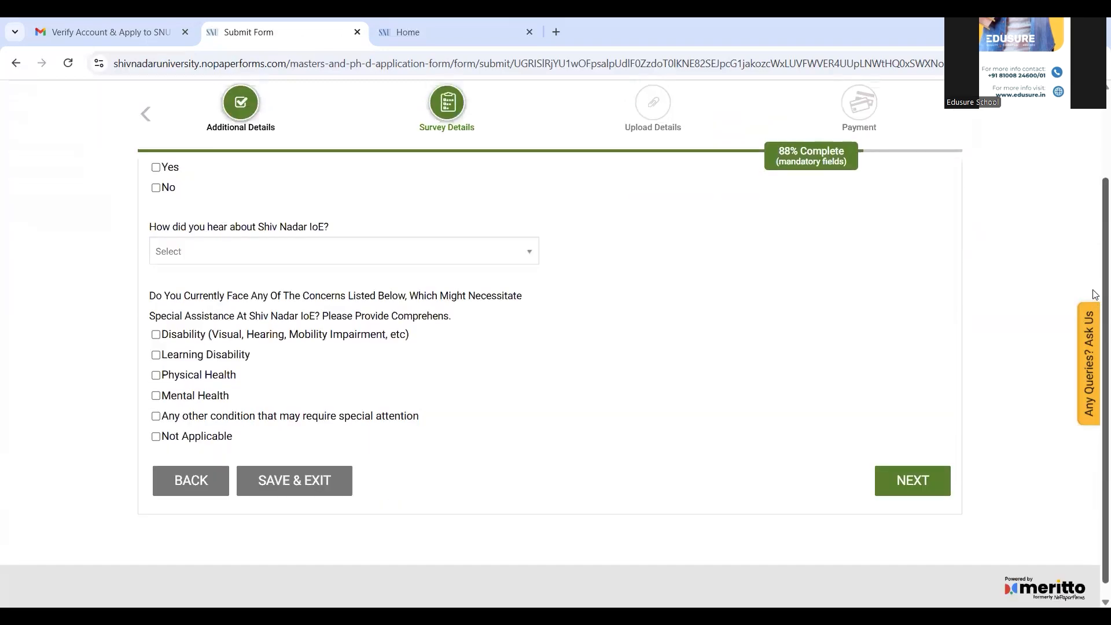
pyautogui.scroll(1, 1093, 226)
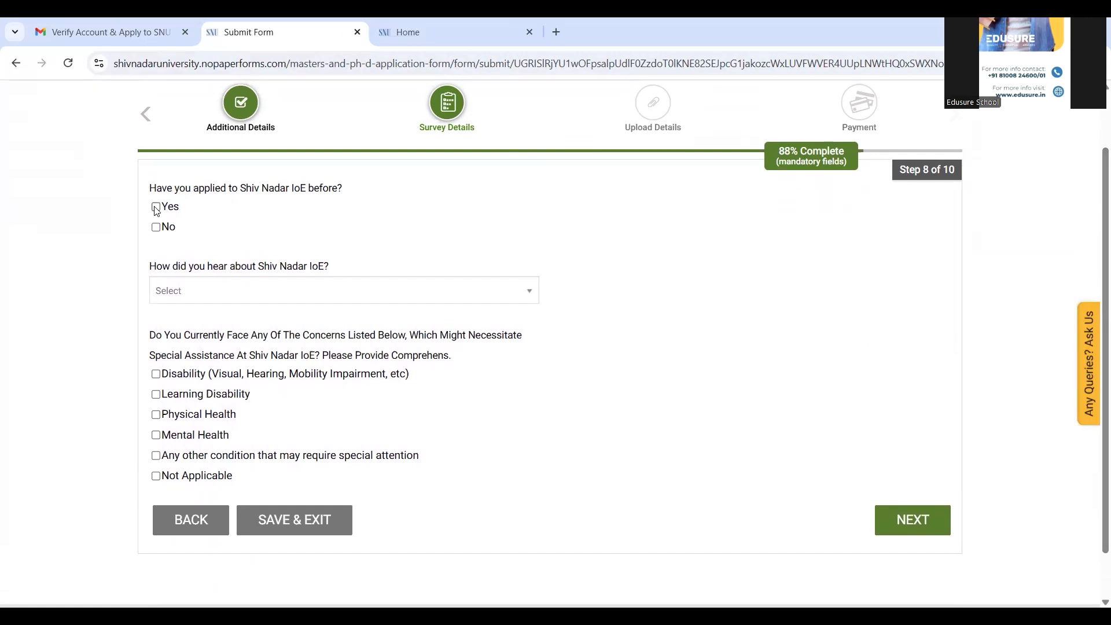
pyautogui.click(156, 228)
pyautogui.click(194, 294)
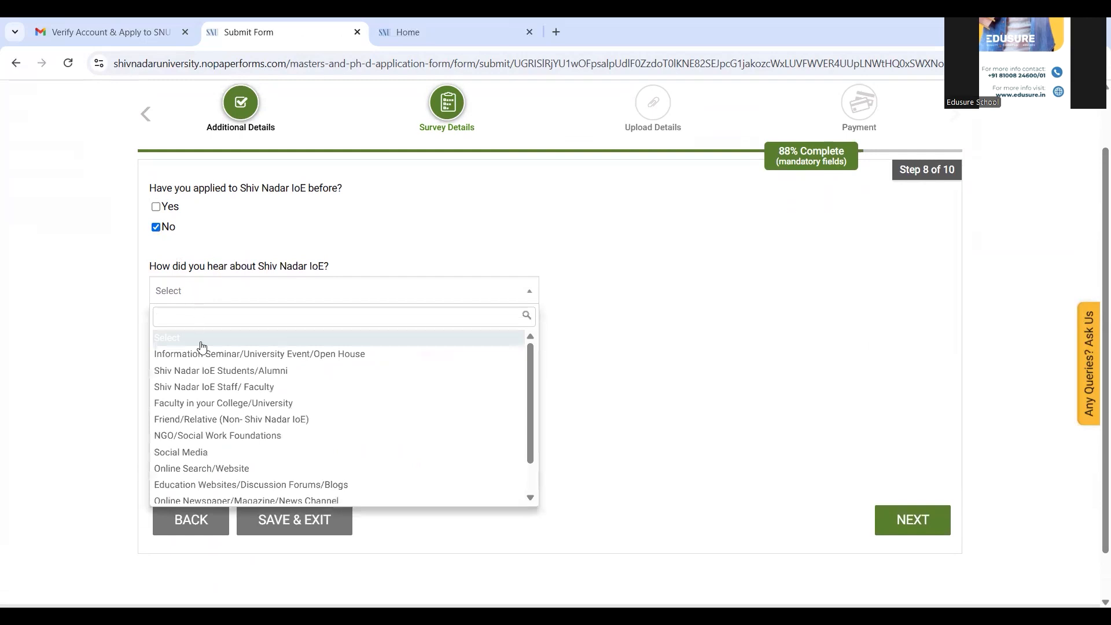
pyautogui.click(192, 457)
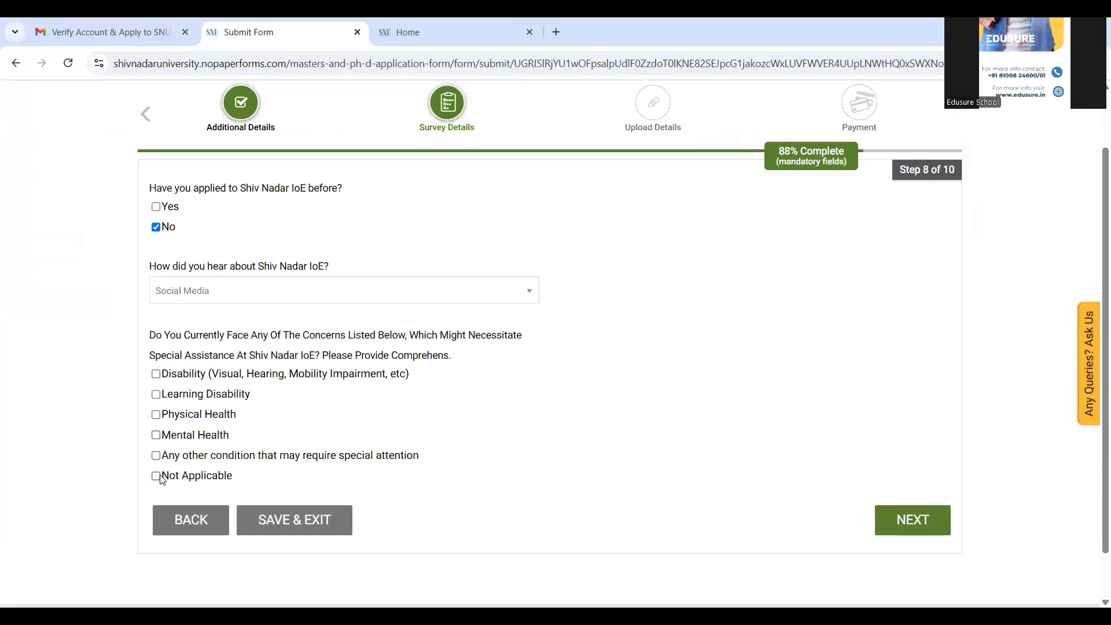
pyautogui.click(157, 476)
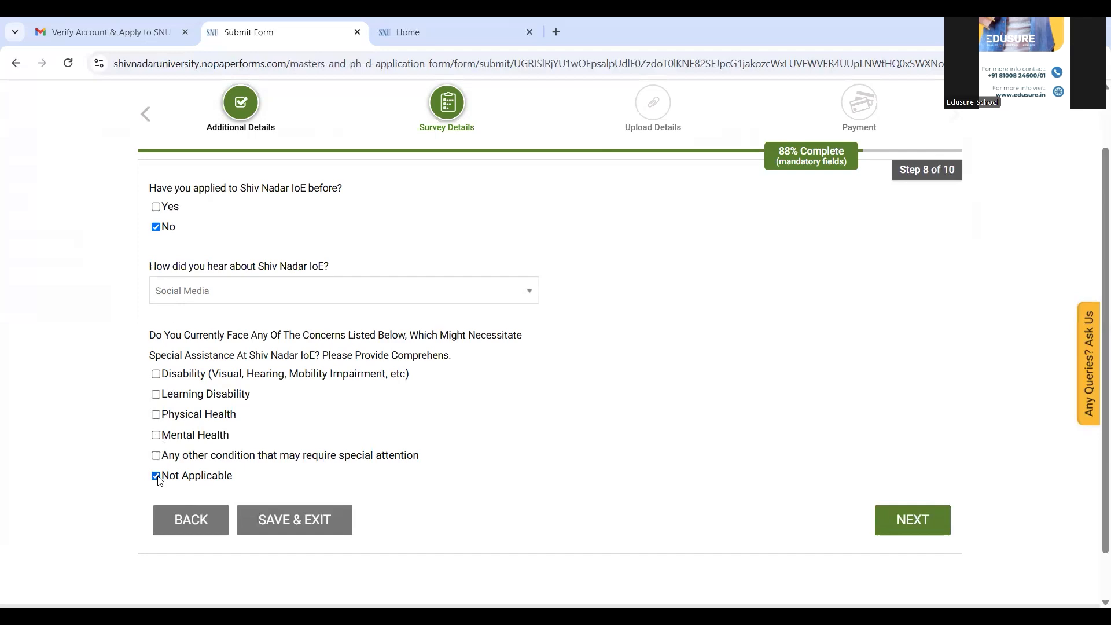
pyautogui.click(926, 531)
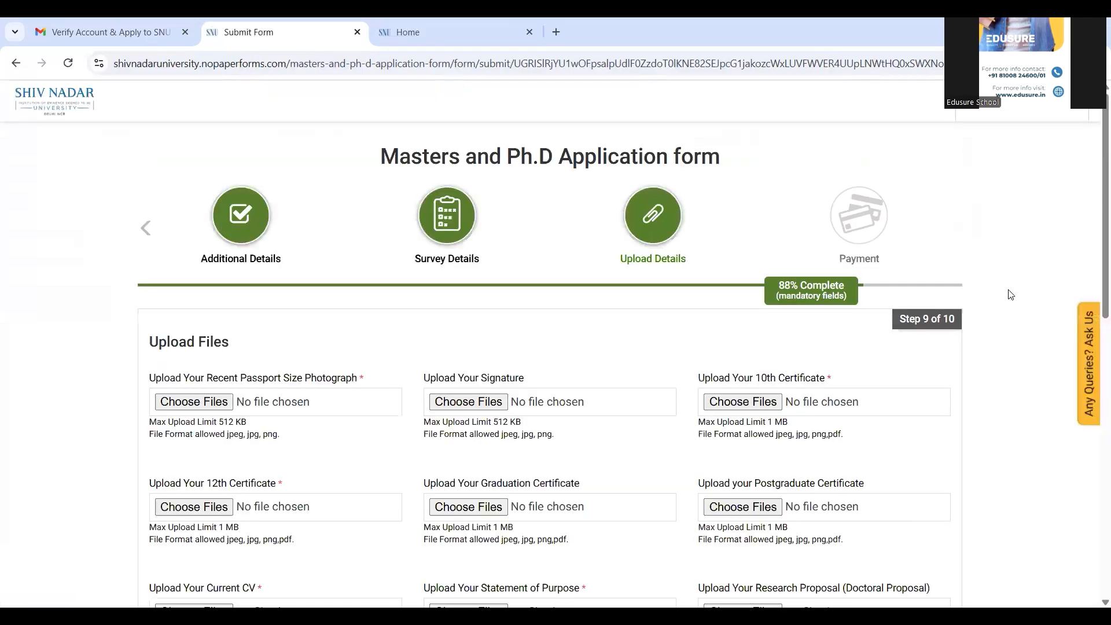
# Step: Upload the passport photo and SNU.pdf for the 10th certificate
pyautogui.scroll(-1, 1096, 232)
pyautogui.scroll(-1, 1095, 243)
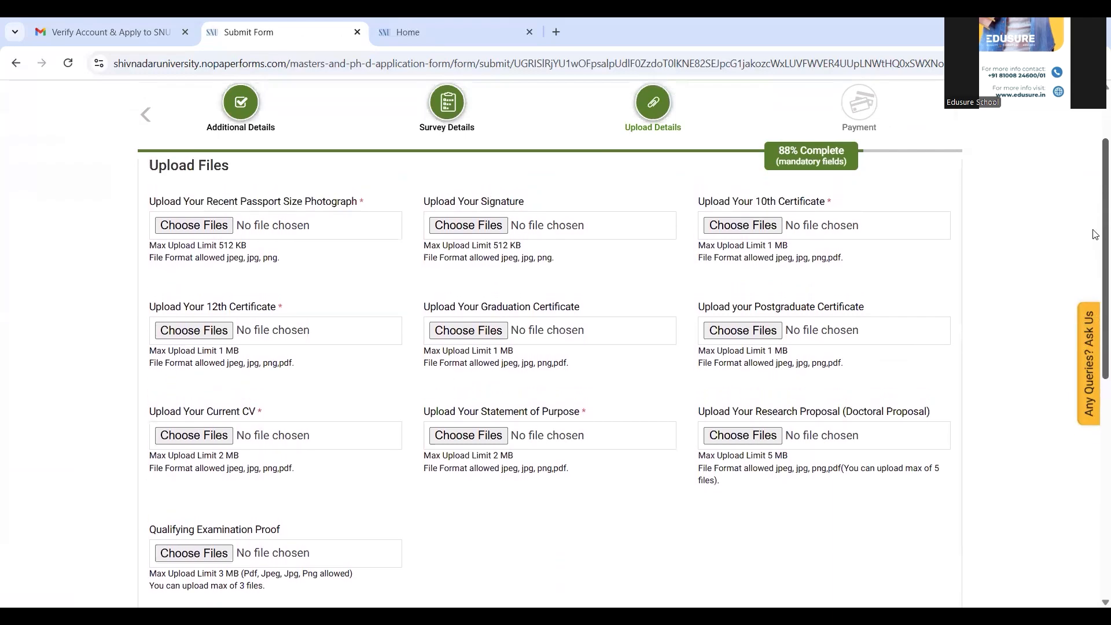
pyautogui.click(221, 227)
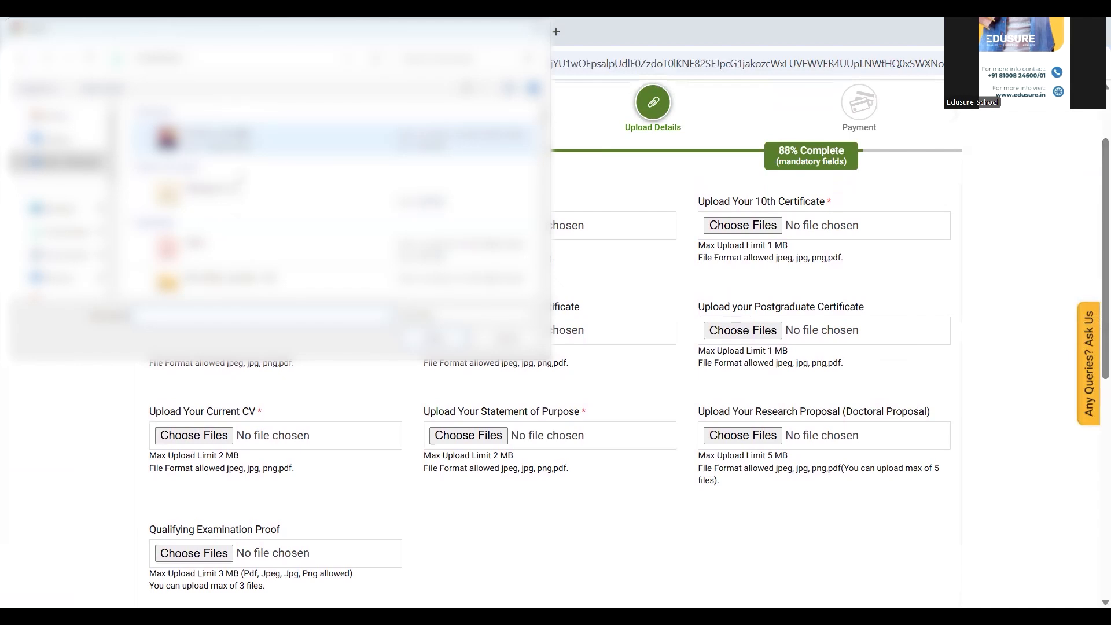
pyautogui.click(208, 191)
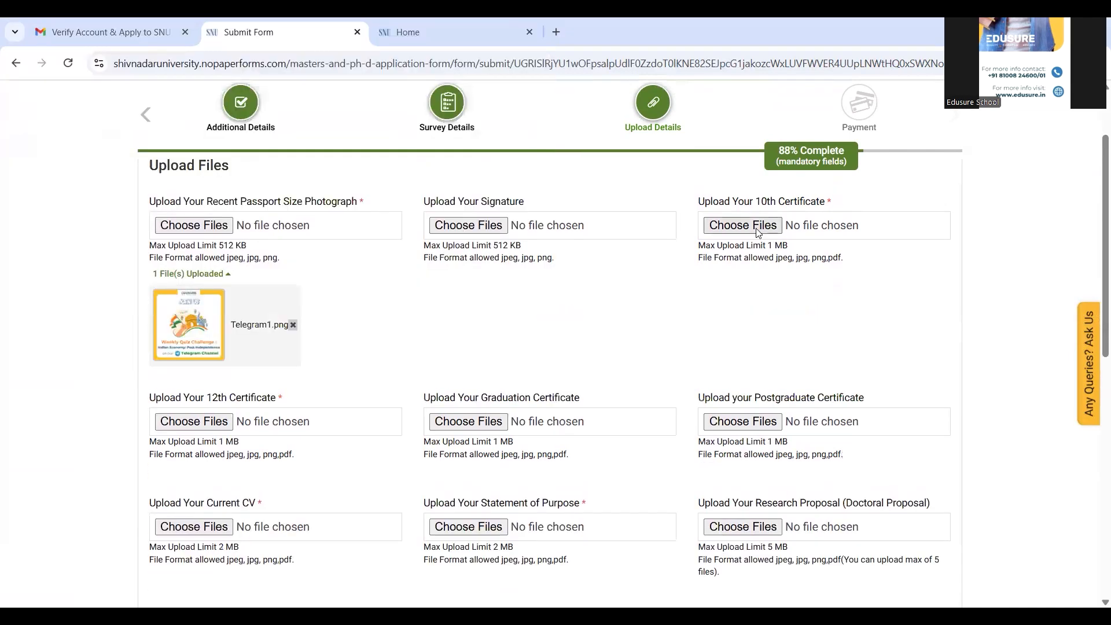
pyautogui.click(756, 228)
pyautogui.click(208, 247)
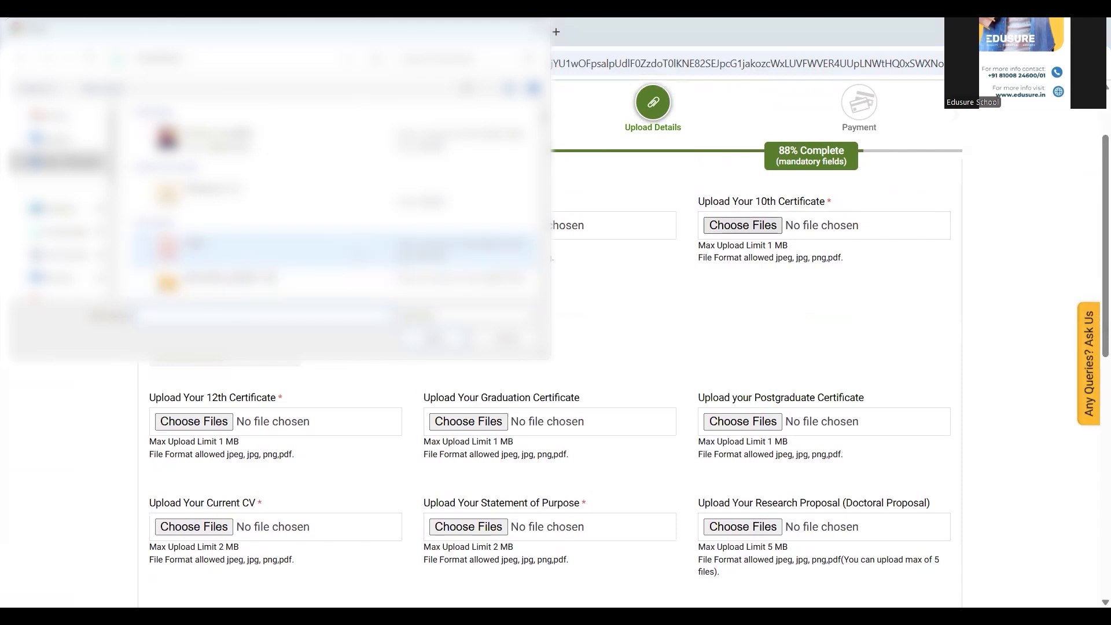
pyautogui.press('Return')
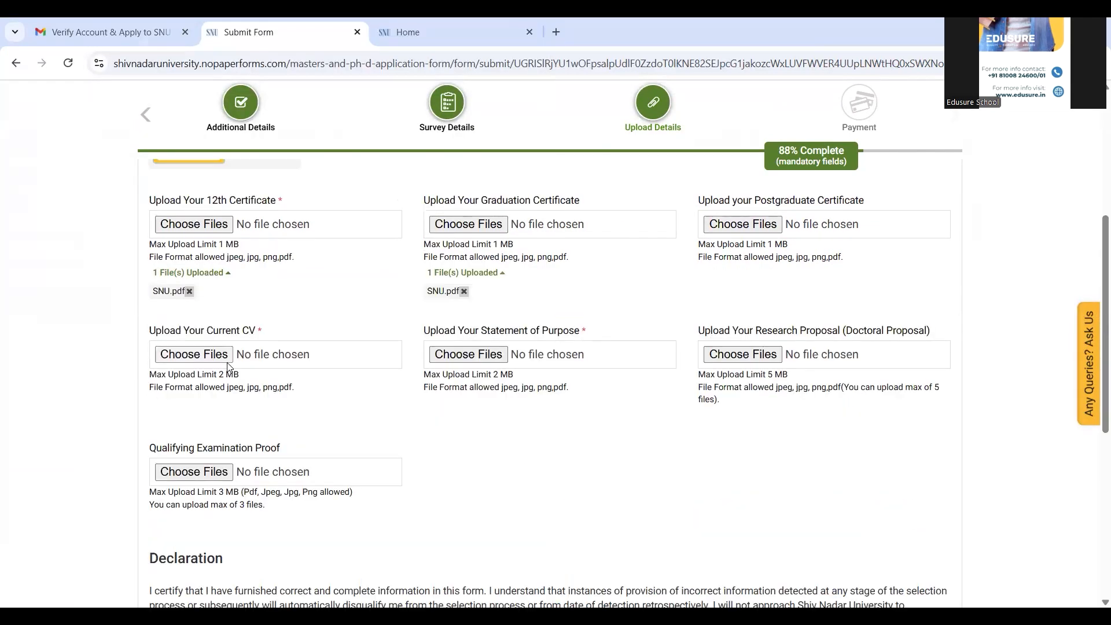
# Step: Upload SNU.pdf as the CV and the statement of purpose
pyautogui.click(194, 354)
pyautogui.click(208, 247)
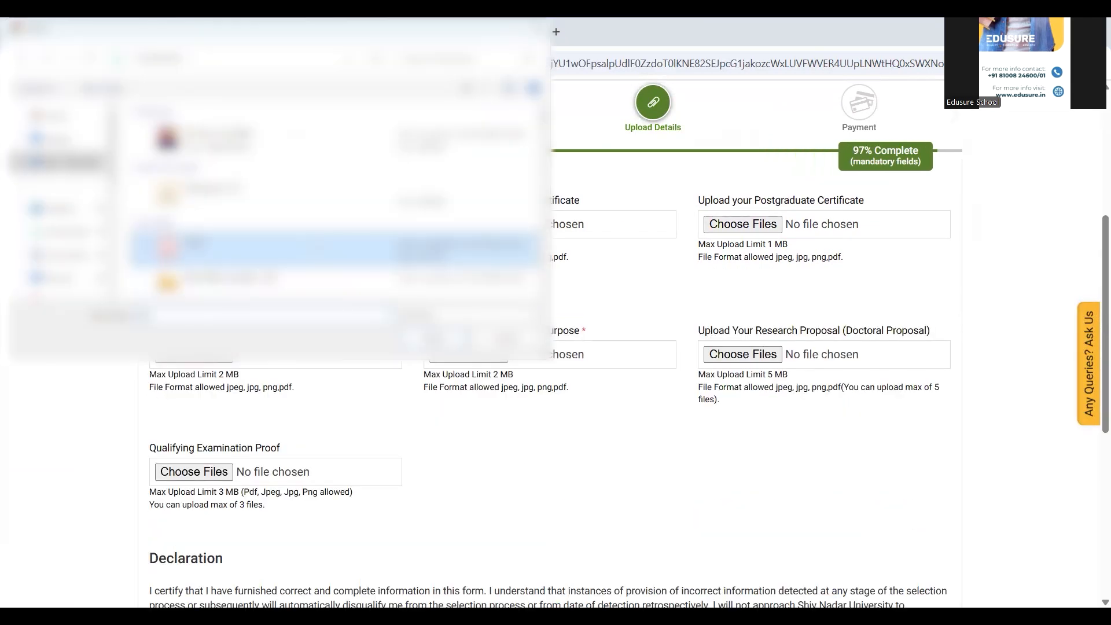
pyautogui.press('Return')
pyautogui.click(469, 355)
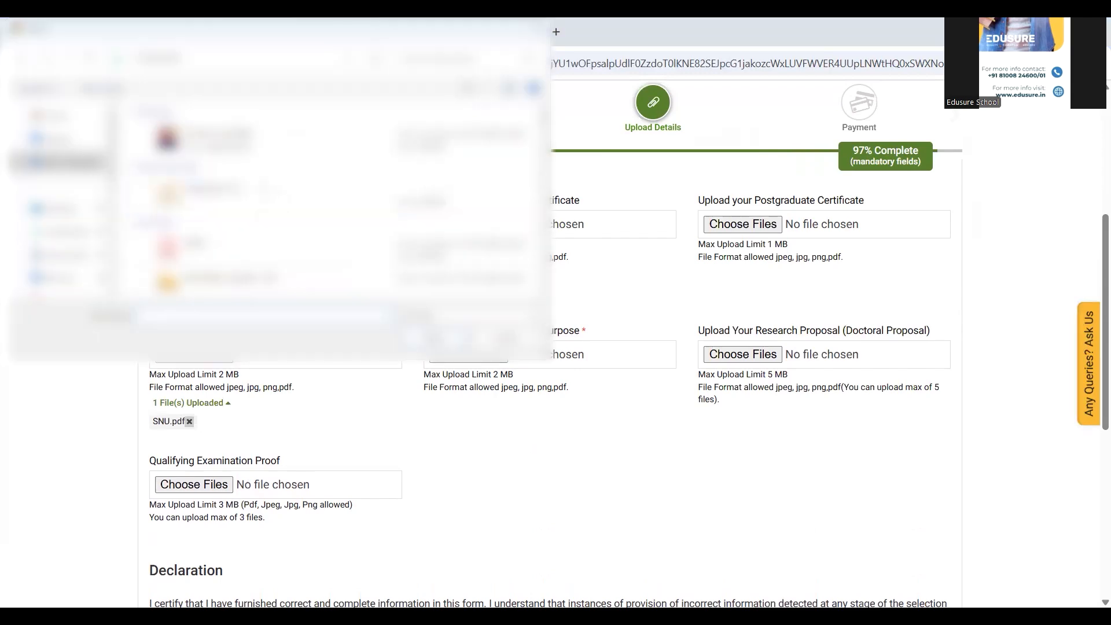
pyautogui.click(208, 248)
pyautogui.press('Return')
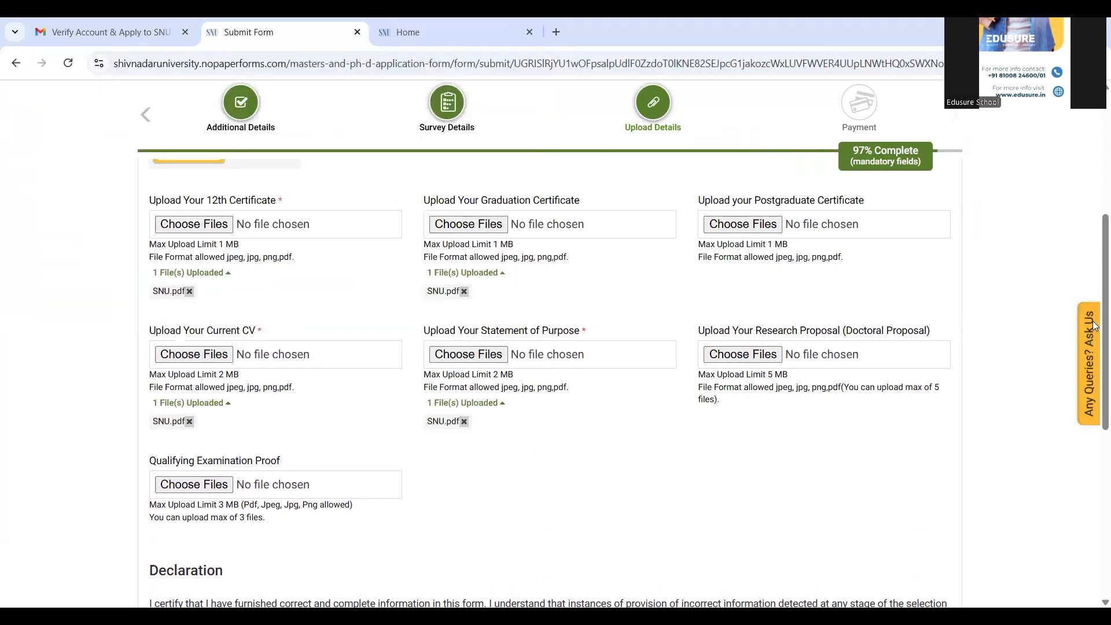
pyautogui.scroll(-6, 1094, 306)
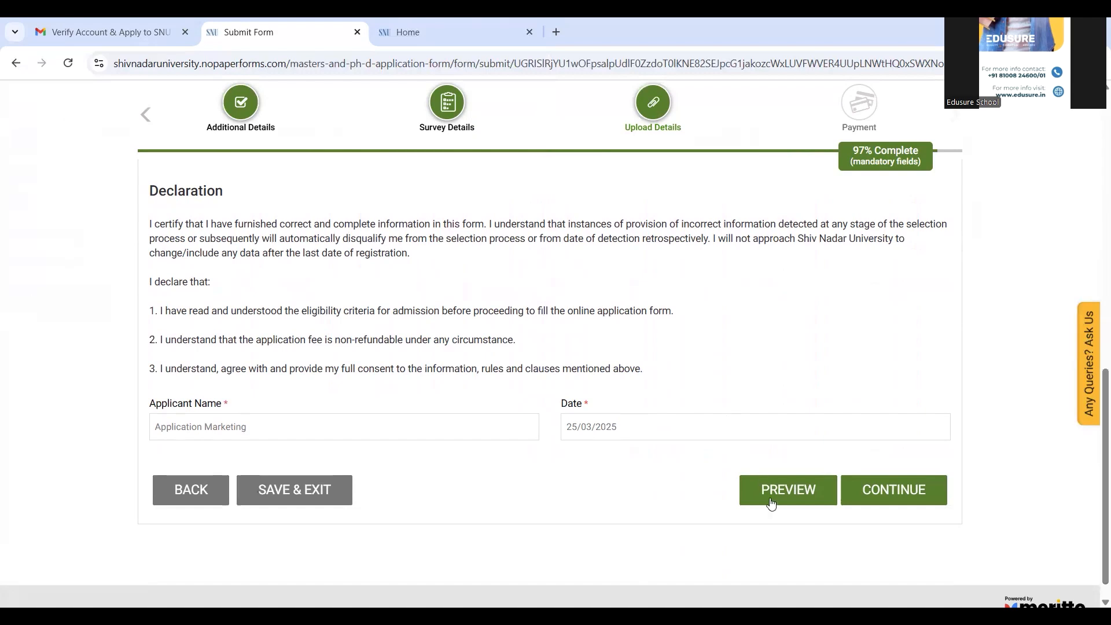
# Step: Preview the filled application from the Declaration section
pyautogui.click(782, 486)
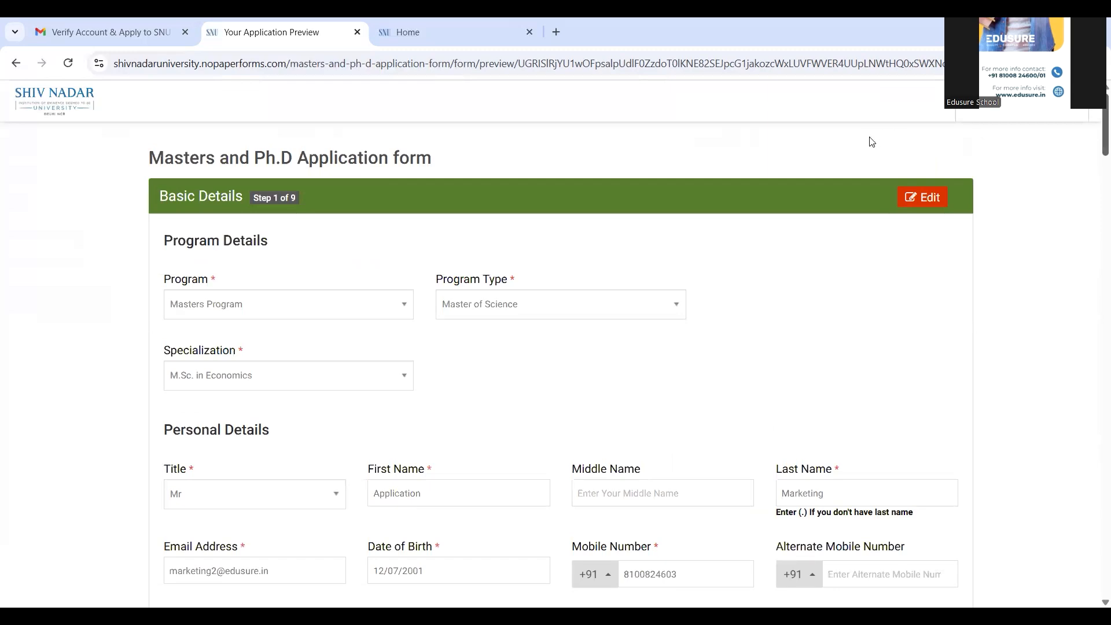
# Step: From the bottom of the preview, proceed to MAKE PAYMENT to review the ₹1221.24 total
pyautogui.moveTo(1095, 118); pyautogui.dragTo(1097, 560)
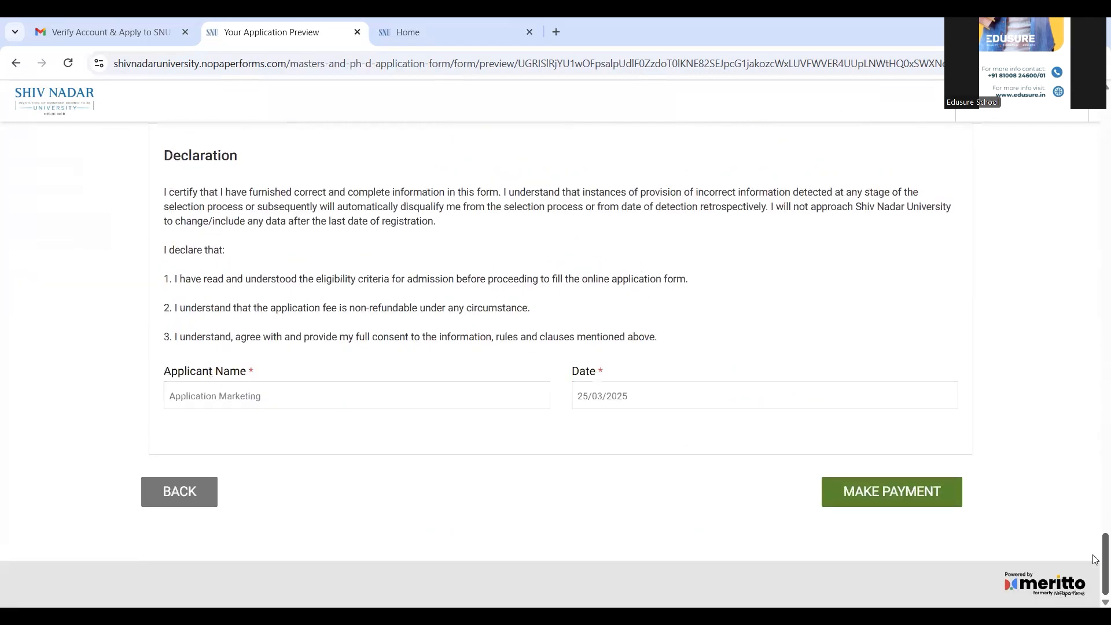
pyautogui.click(872, 492)
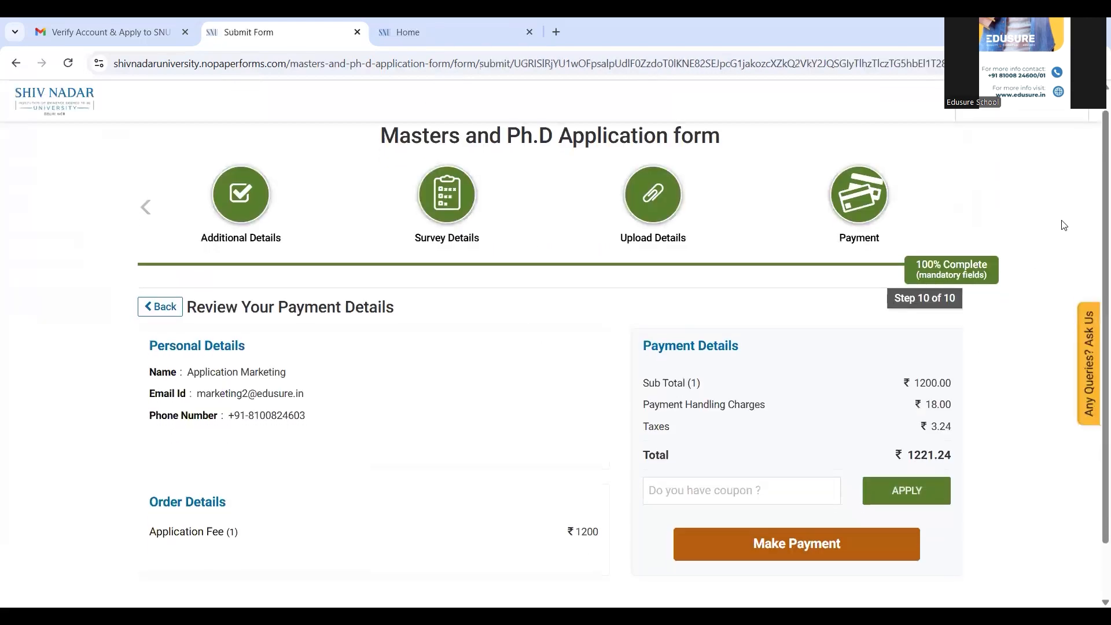
pyautogui.moveTo(1094, 206); pyautogui.dragTo(1095, 283)
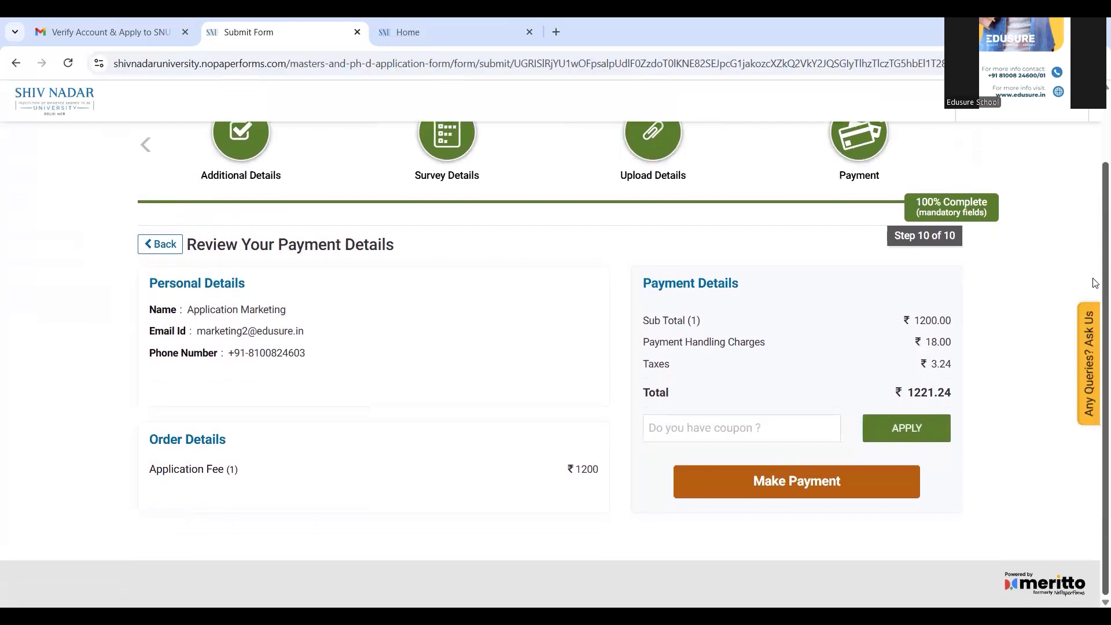